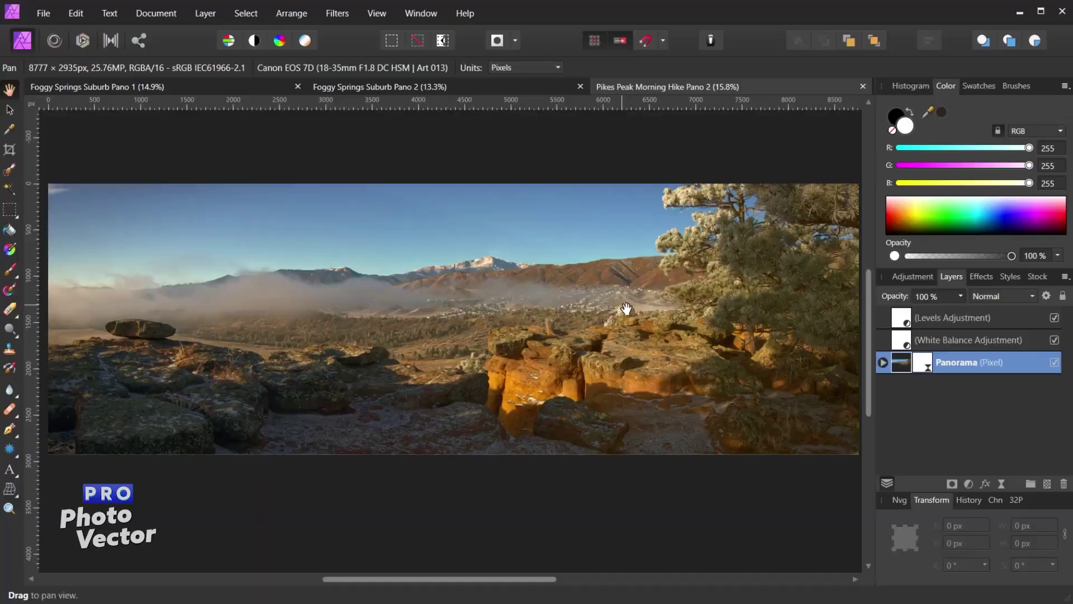
- Create a new panorama and add the four photos IMG_8268 through IMG_8271 as sources
{"action": "left_click", "coordinate": [44, 13]}
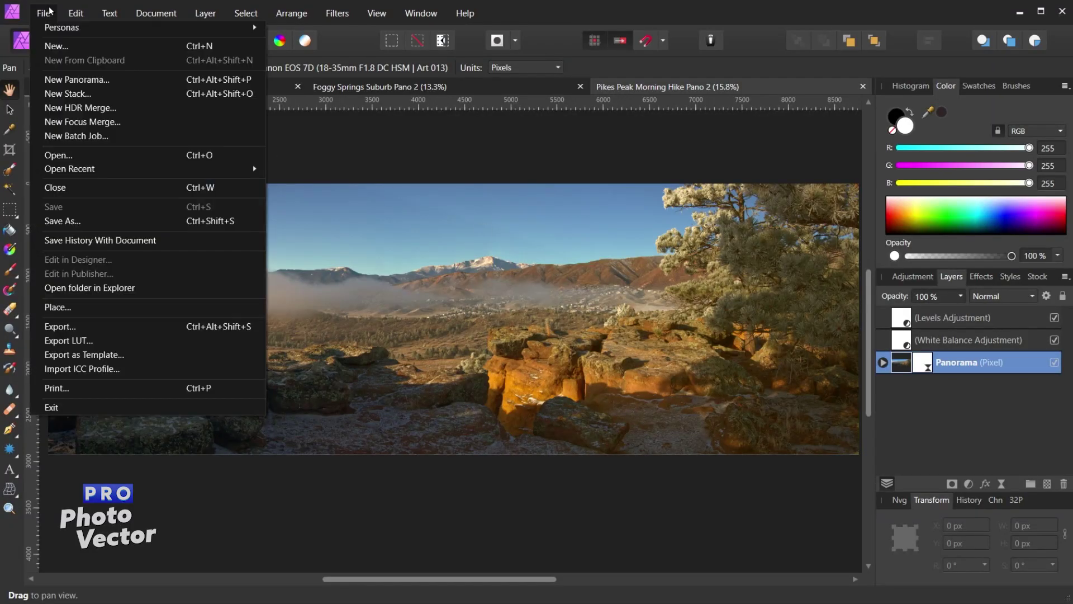
{"action": "left_click", "coordinate": [79, 80]}
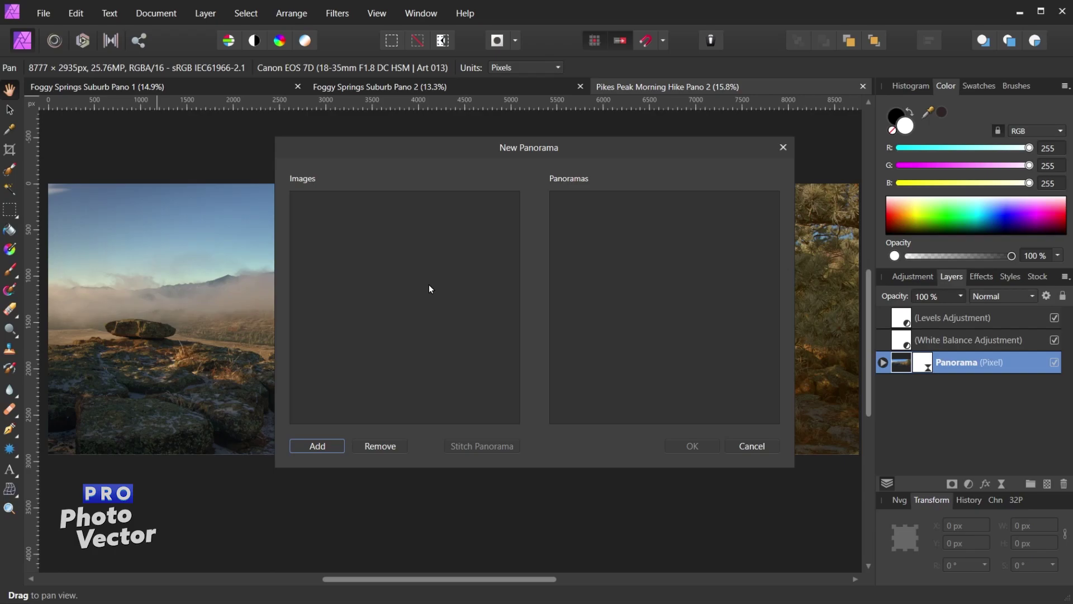
{"action": "left_click", "coordinate": [315, 446]}
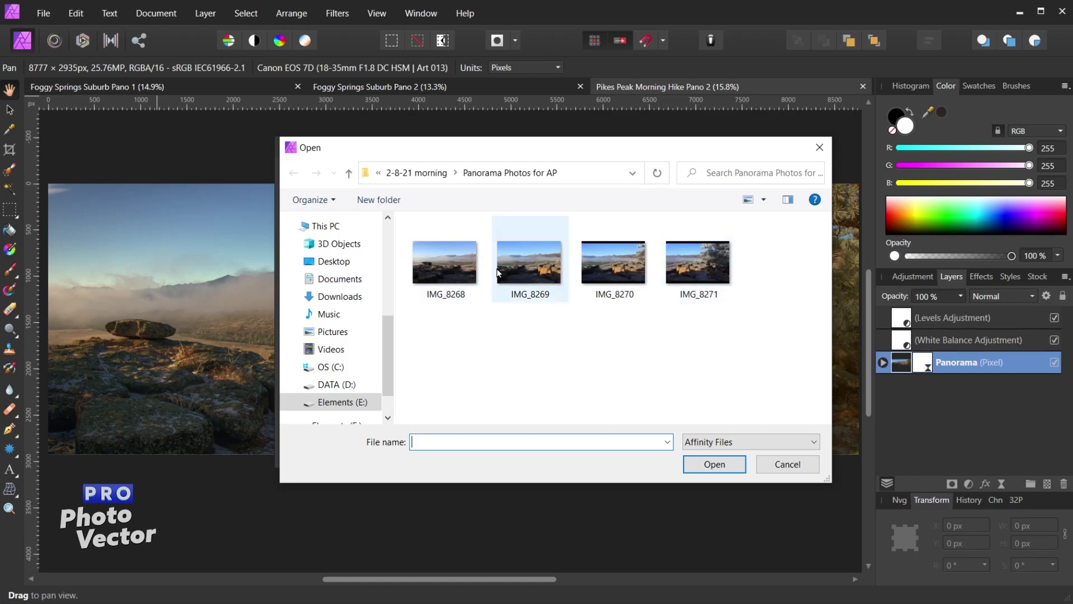
{"action": "left_click", "coordinate": [462, 279]}
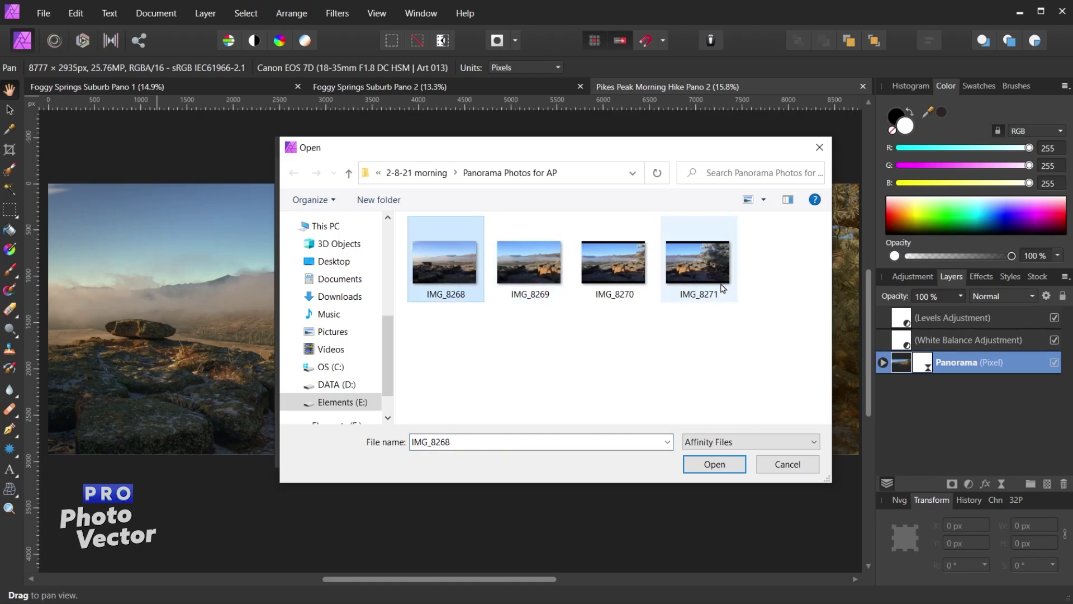
{"action": "left_click", "coordinate": [715, 267], "text": "shift"}
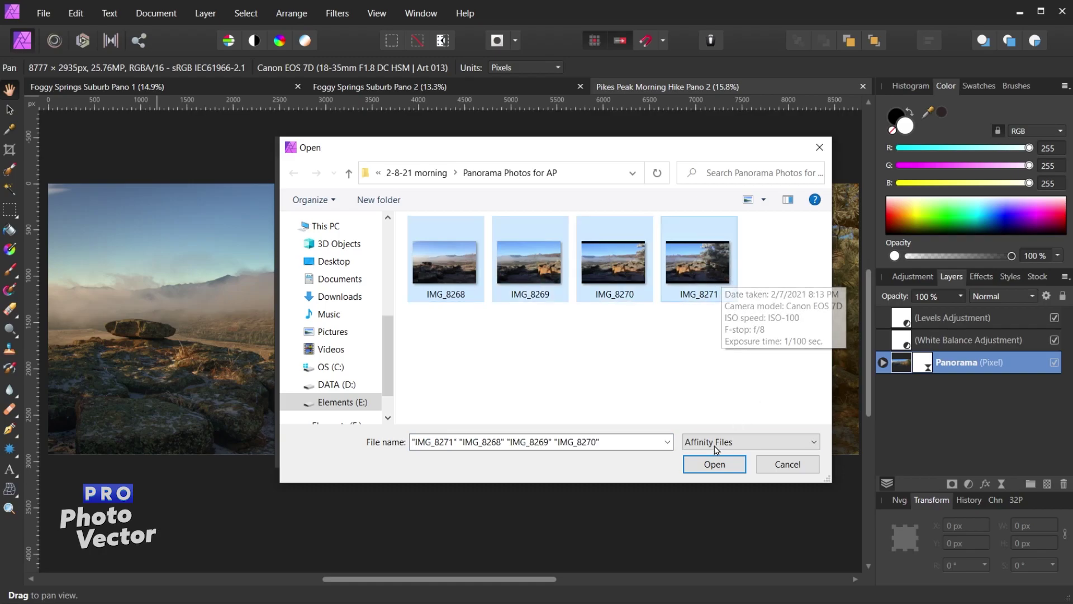
{"action": "left_click", "coordinate": [713, 465]}
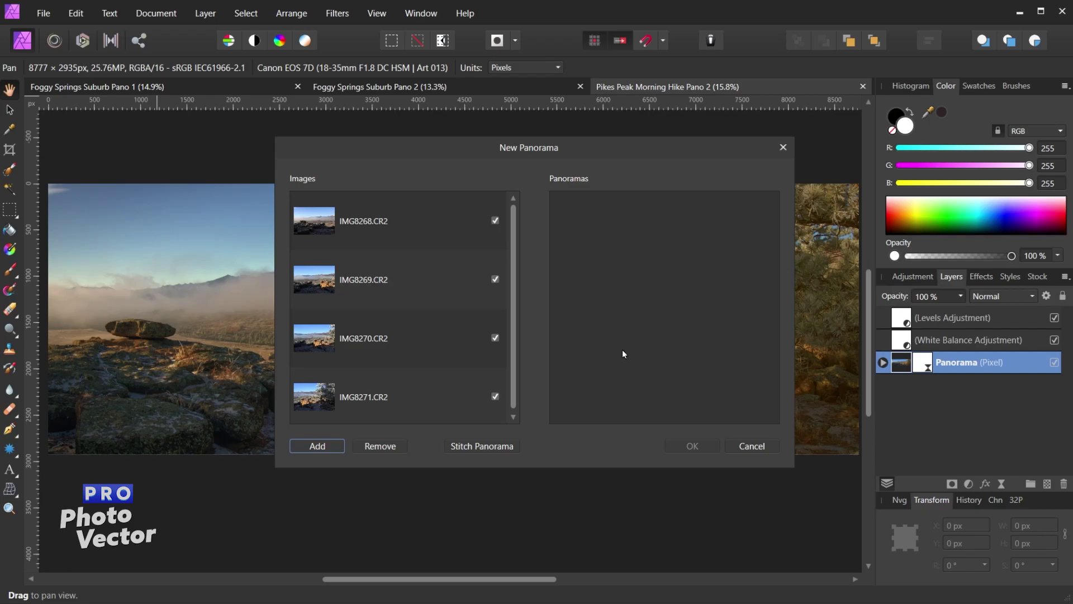
- Stitch the four-photo panorama, then stitch a second version without IMG8271.CR2
{"action": "left_click", "coordinate": [491, 448]}
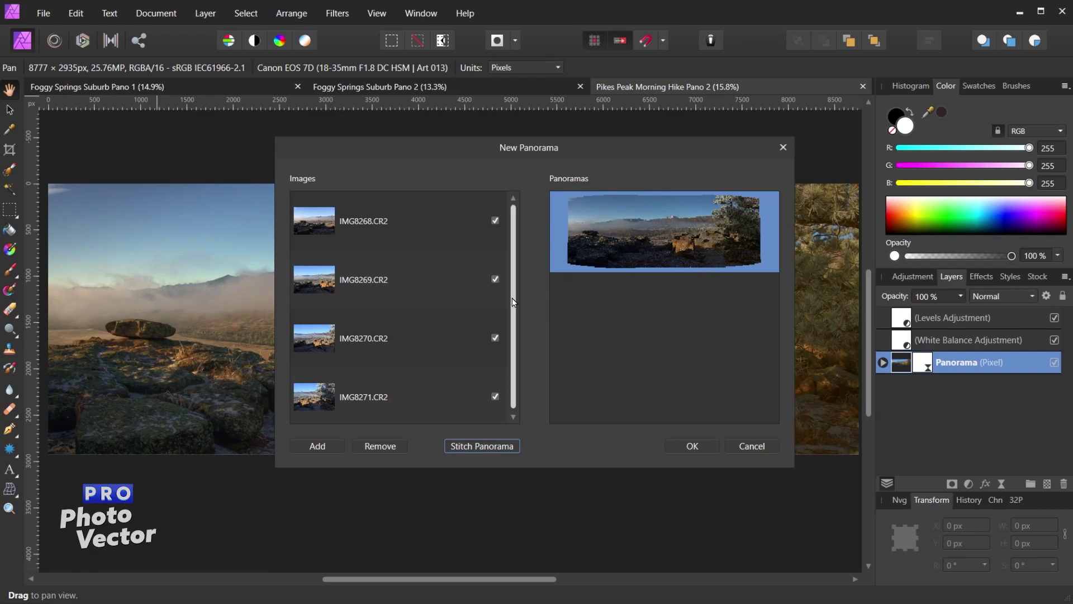
{"action": "scroll", "coordinate": [512, 302], "scroll_direction": "down", "scroll_amount": 1}
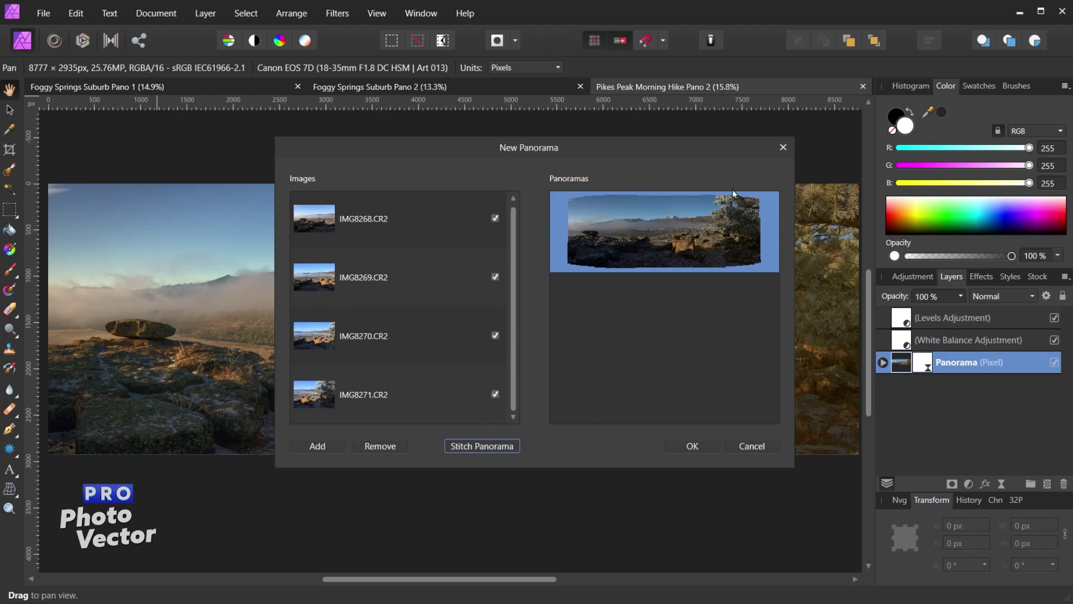
{"action": "left_click", "coordinate": [495, 394]}
{"action": "left_click", "coordinate": [497, 445]}
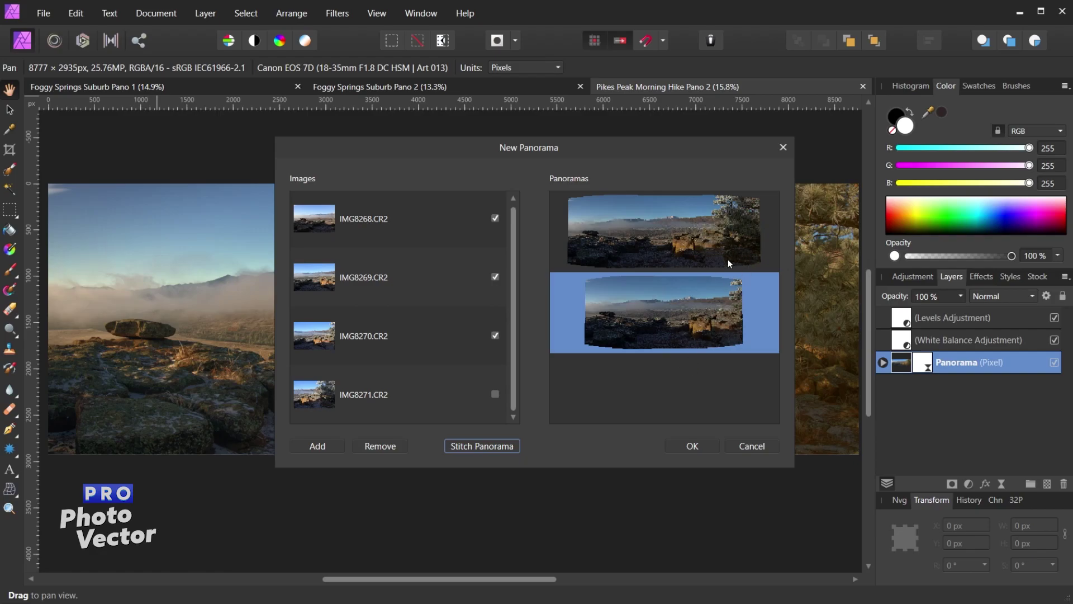
- Choose only the four-image panorama and open it as a new document
{"action": "left_click", "coordinate": [733, 230], "text": "ctrl"}
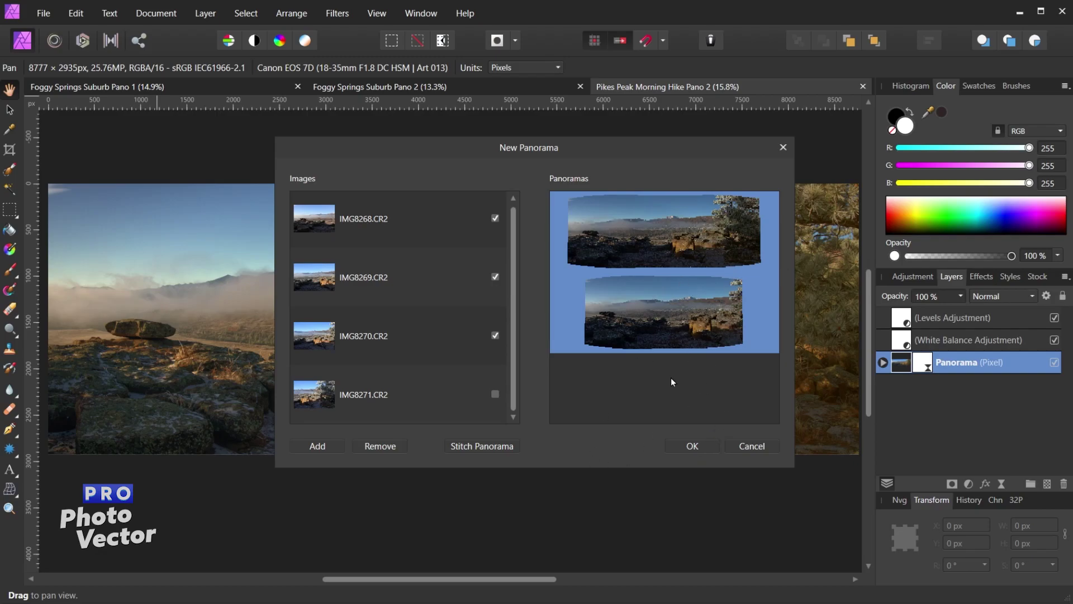
{"action": "left_click", "coordinate": [697, 241]}
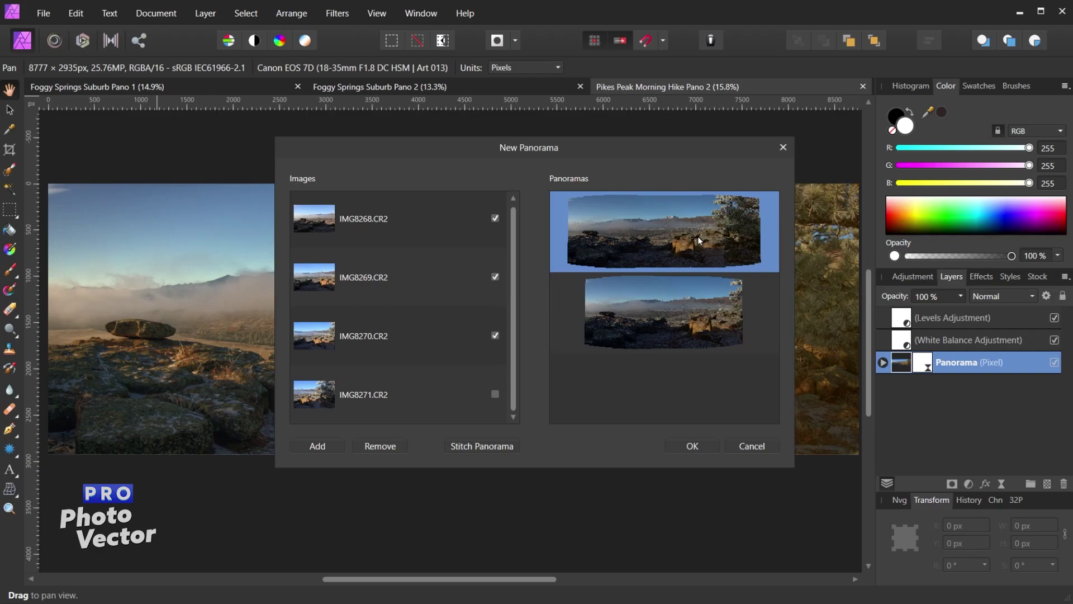
{"action": "left_click", "coordinate": [694, 445]}
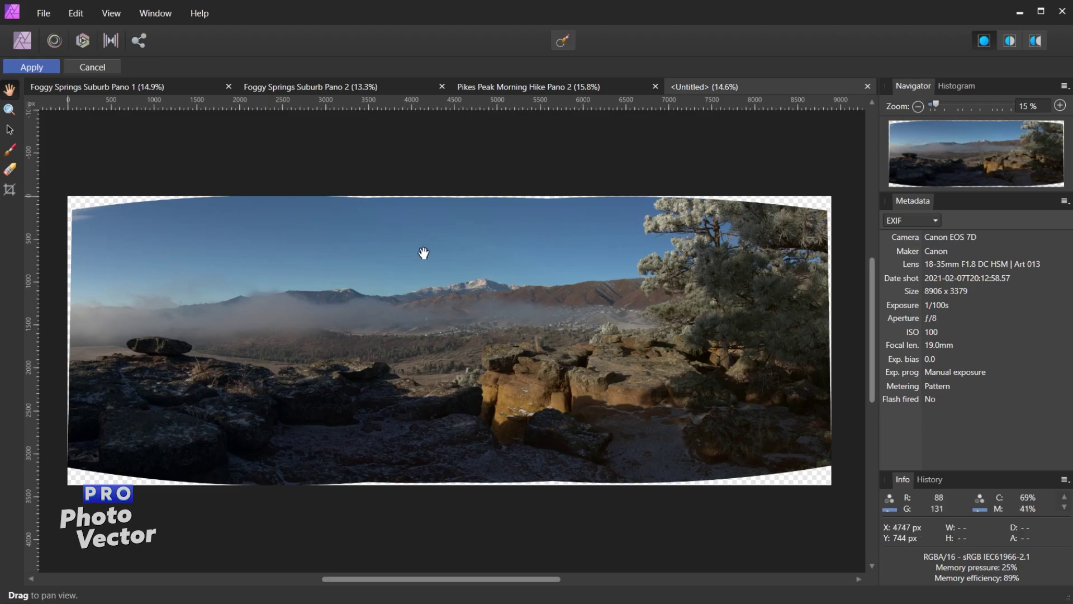
{"action": "scroll", "coordinate": [64, 225], "scroll_direction": "up", "scroll_amount": 6}
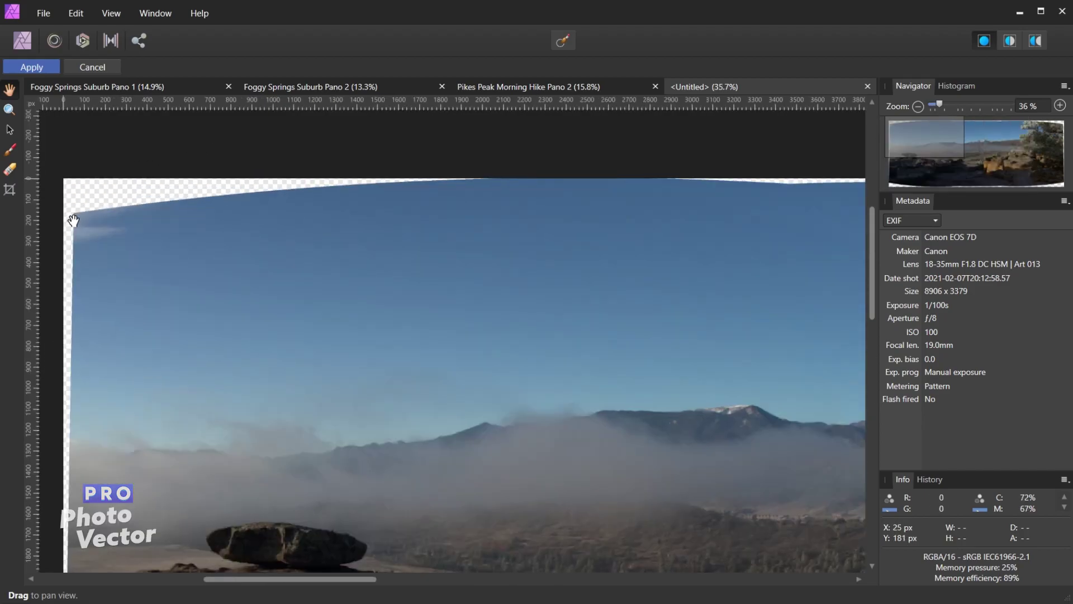
{"action": "scroll", "coordinate": [92, 197], "scroll_direction": "up", "scroll_amount": 1}
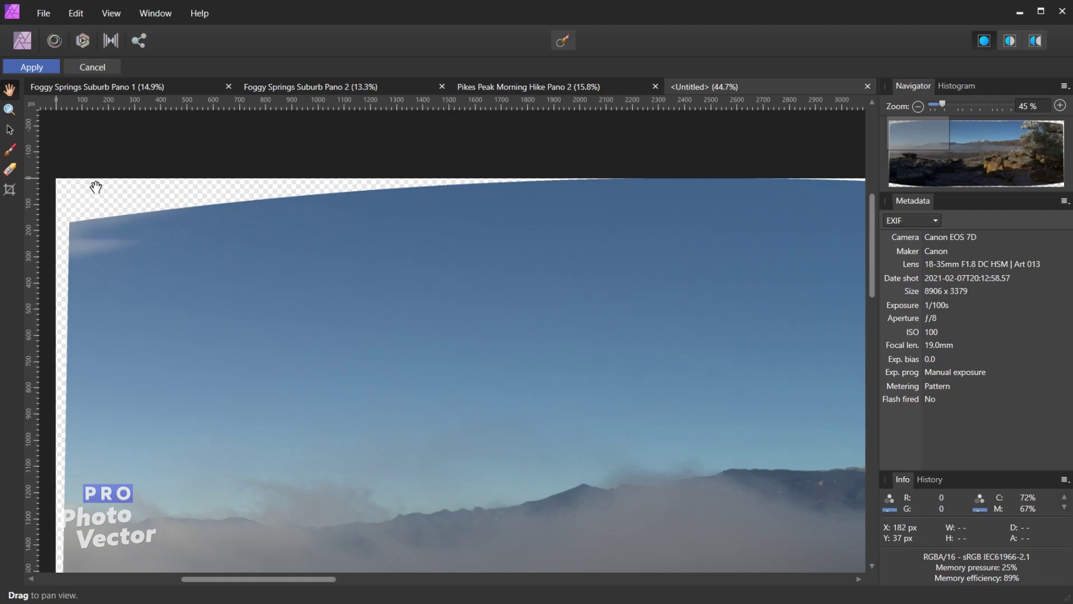
{"action": "scroll", "coordinate": [526, 330], "scroll_direction": "down", "scroll_amount": 4}
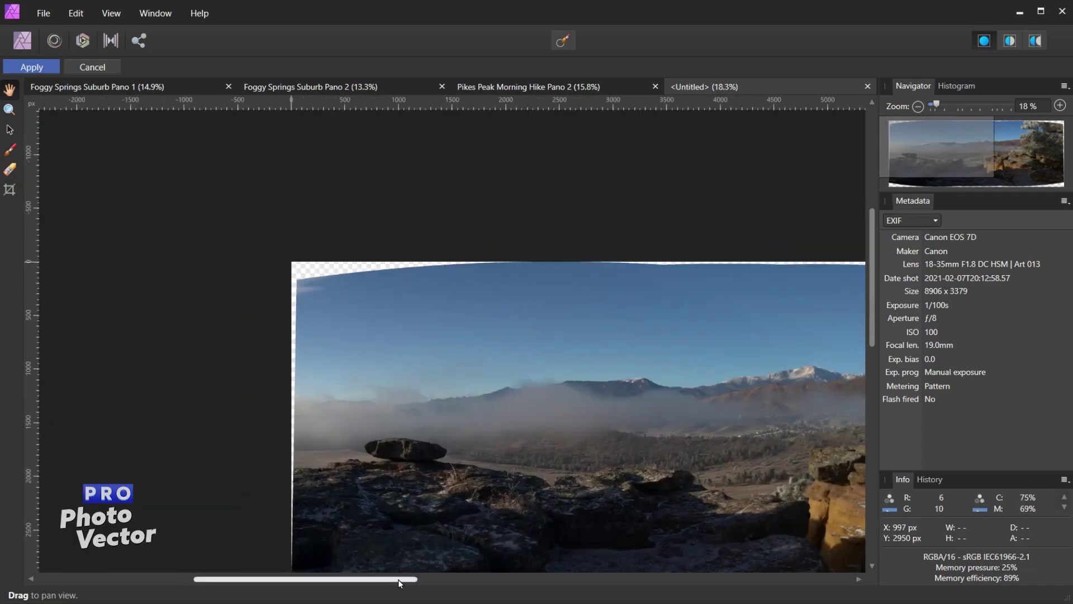
{"action": "left_click_drag", "start_coordinate": [398, 580], "coordinate": [528, 566]}
{"action": "scroll", "coordinate": [527, 467], "scroll_direction": "down", "scroll_amount": 1}
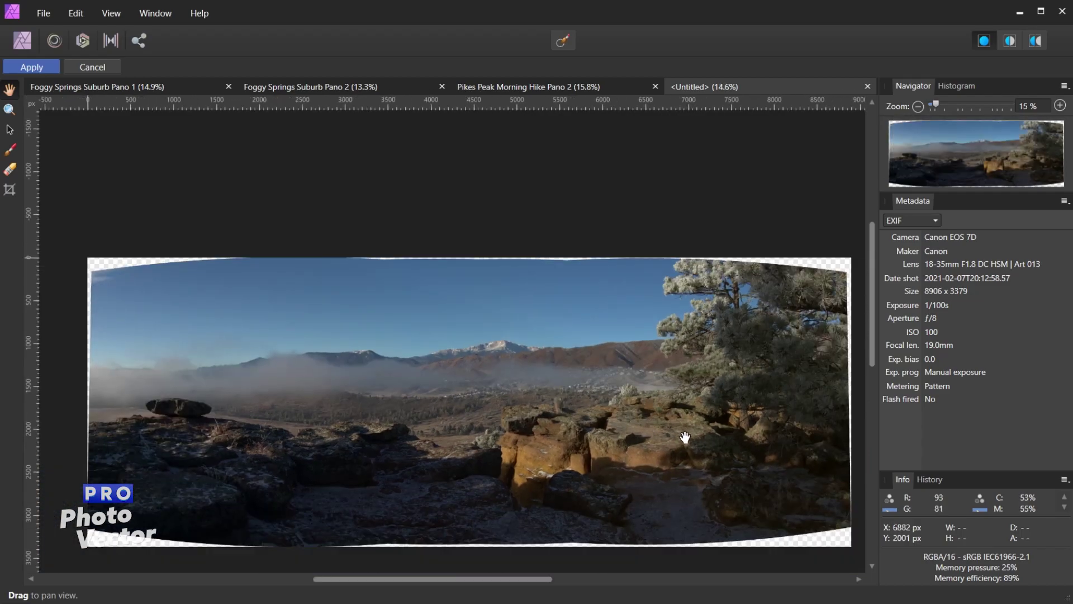
{"action": "left_click_drag", "start_coordinate": [527, 581], "coordinate": [540, 585]}
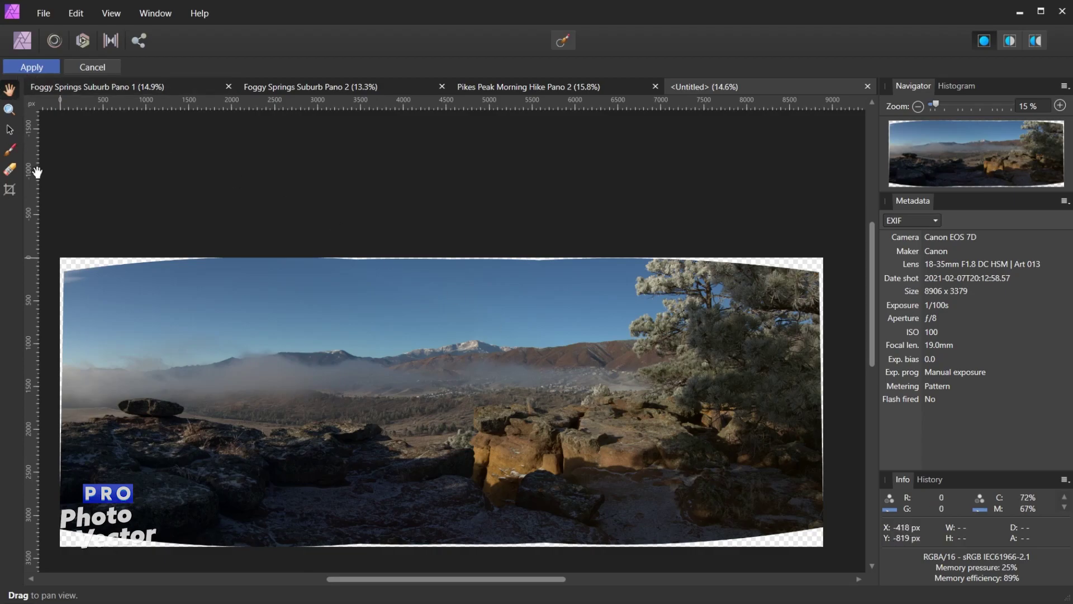
{"action": "scroll", "coordinate": [347, 398], "scroll_direction": "up", "scroll_amount": 6}
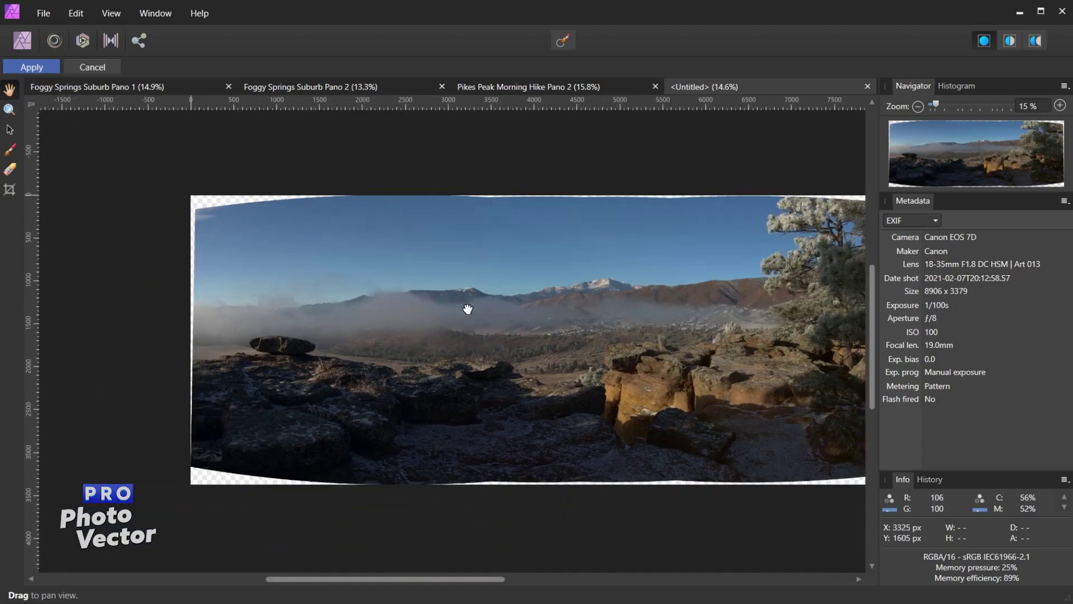
{"action": "scroll", "coordinate": [398, 222], "scroll_direction": "up", "scroll_amount": 5}
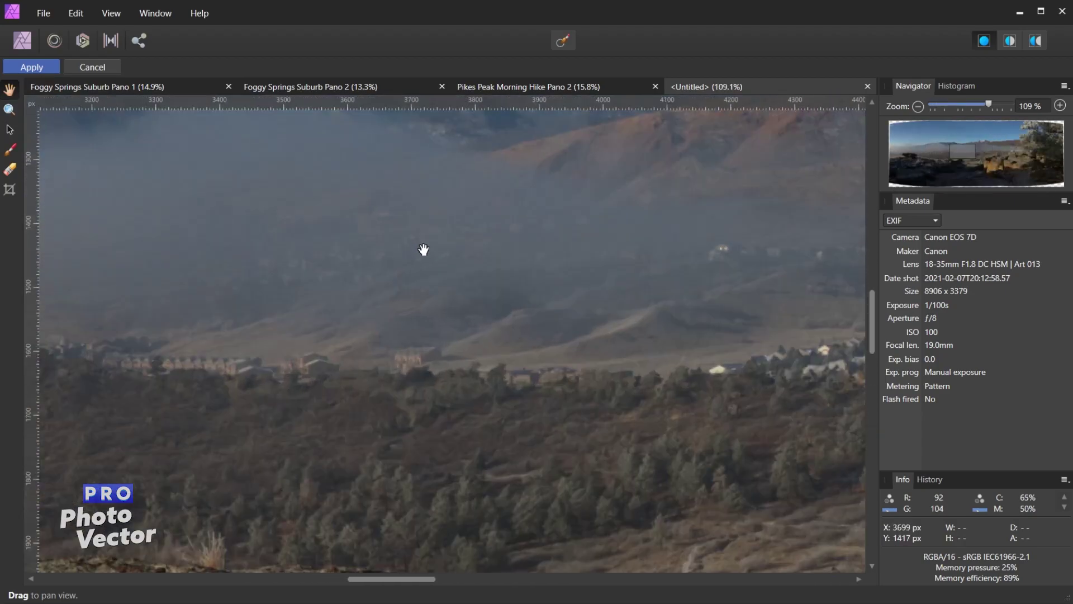
{"action": "scroll", "coordinate": [561, 272], "scroll_direction": "down", "scroll_amount": 3}
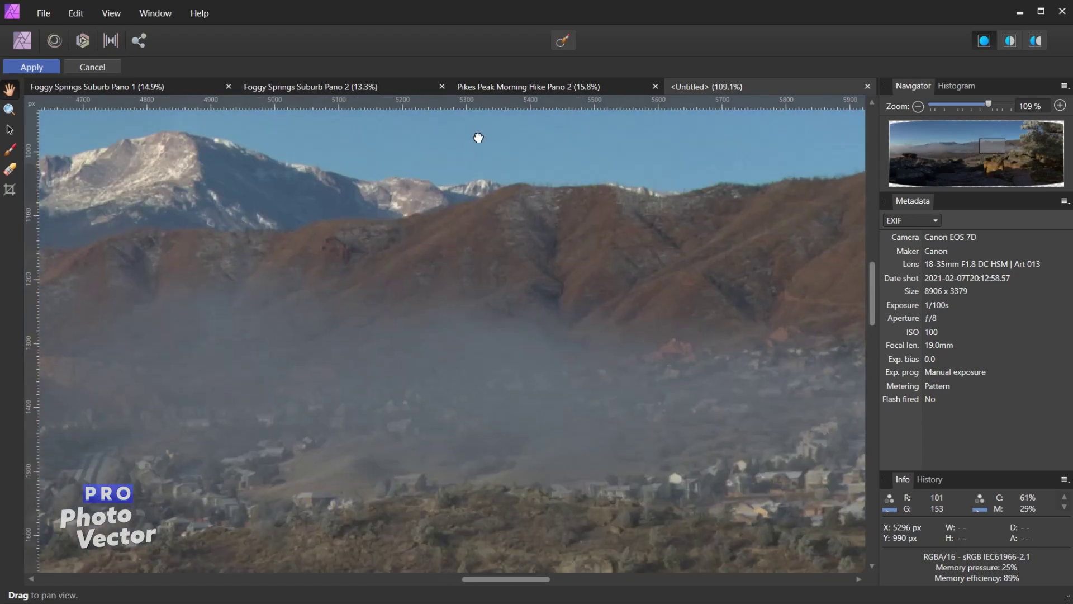
{"action": "scroll", "coordinate": [479, 136], "scroll_direction": "left", "scroll_amount": 5}
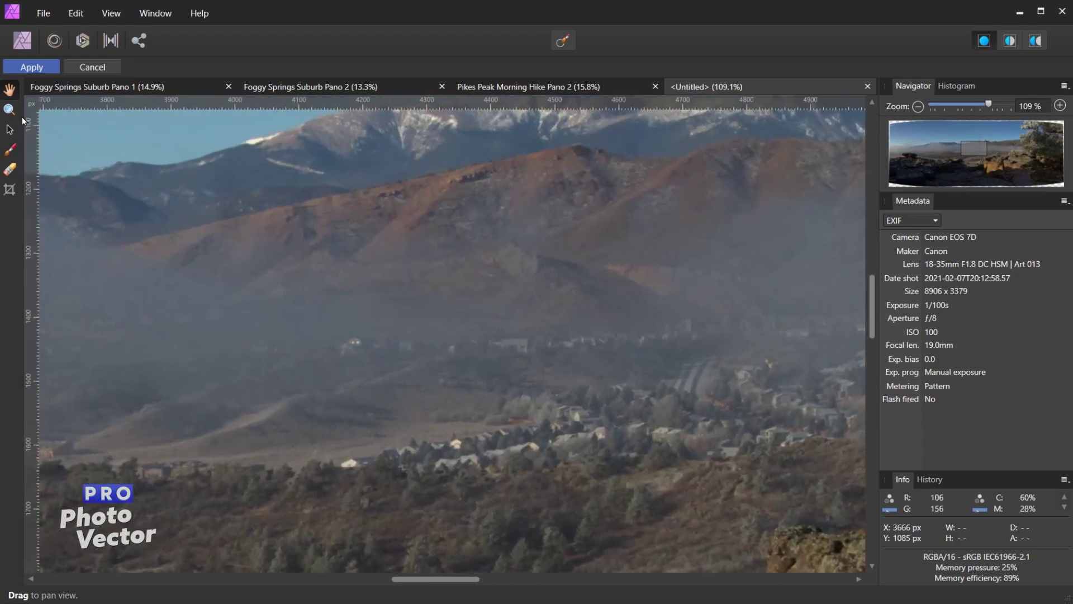
{"action": "left_click", "coordinate": [11, 107]}
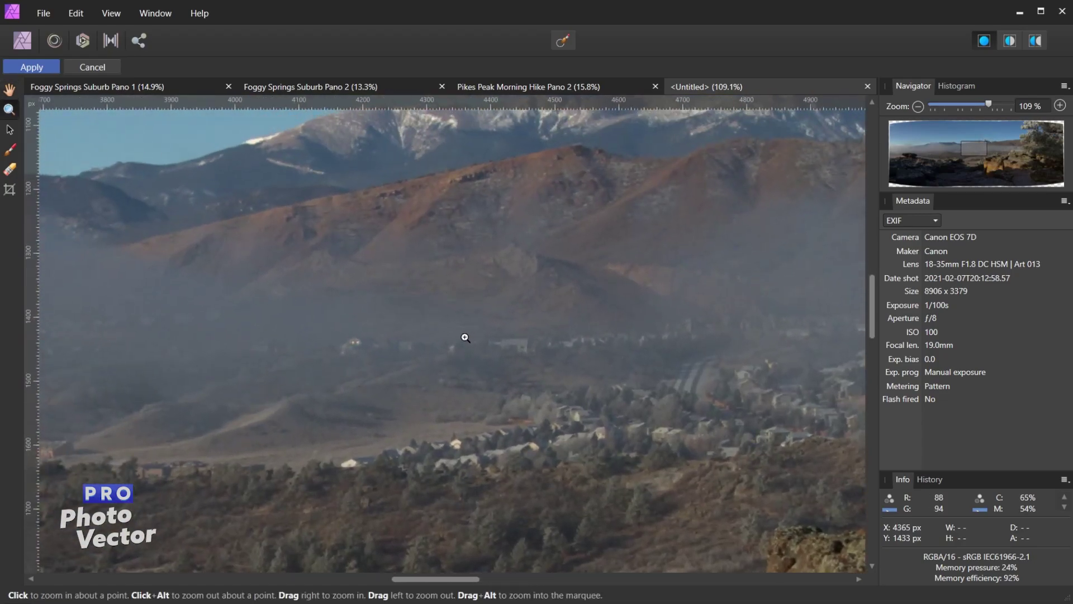
{"action": "scroll", "coordinate": [635, 328], "scroll_direction": "down", "scroll_amount": 8}
{"action": "scroll", "coordinate": [699, 375], "scroll_direction": "up", "scroll_amount": 4}
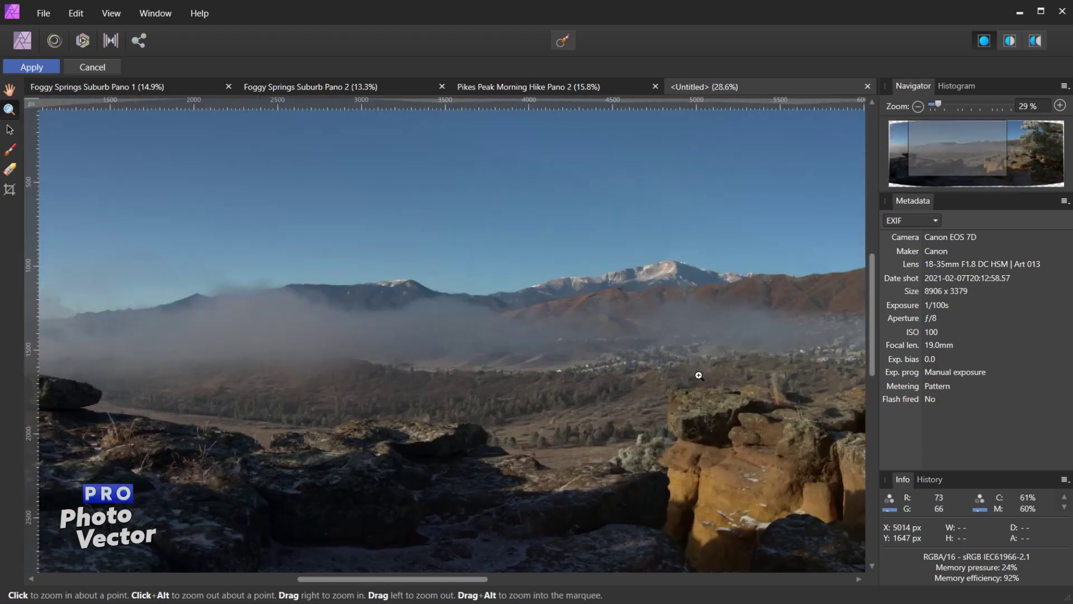
{"action": "left_click", "coordinate": [699, 375]}
{"action": "left_click", "coordinate": [516, 312]}
{"action": "left_click", "coordinate": [502, 291]}
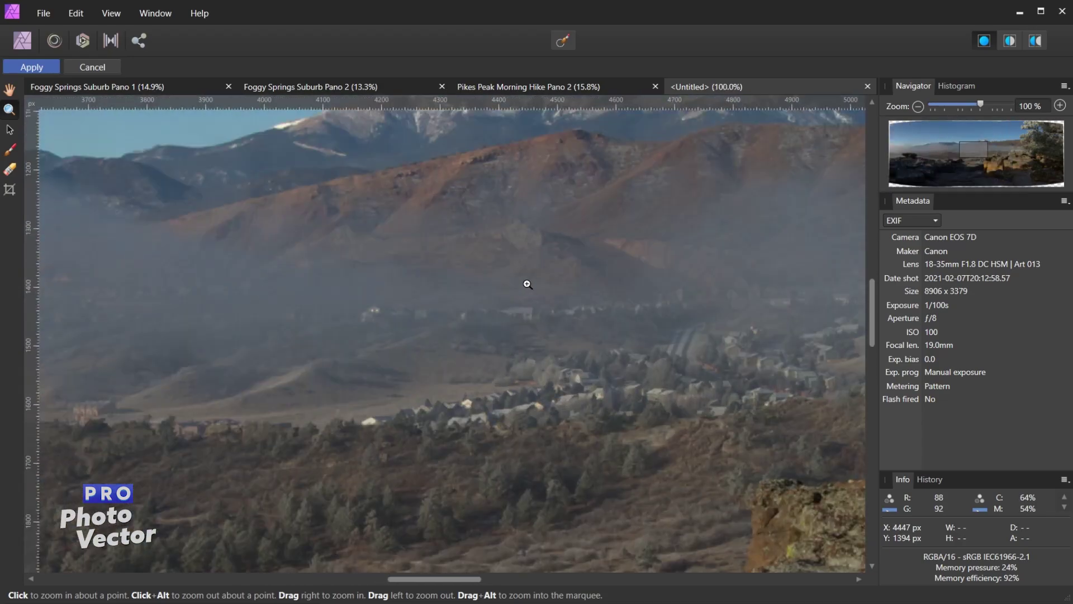
{"action": "left_click_drag", "start_coordinate": [524, 289], "coordinate": [520, 287]}
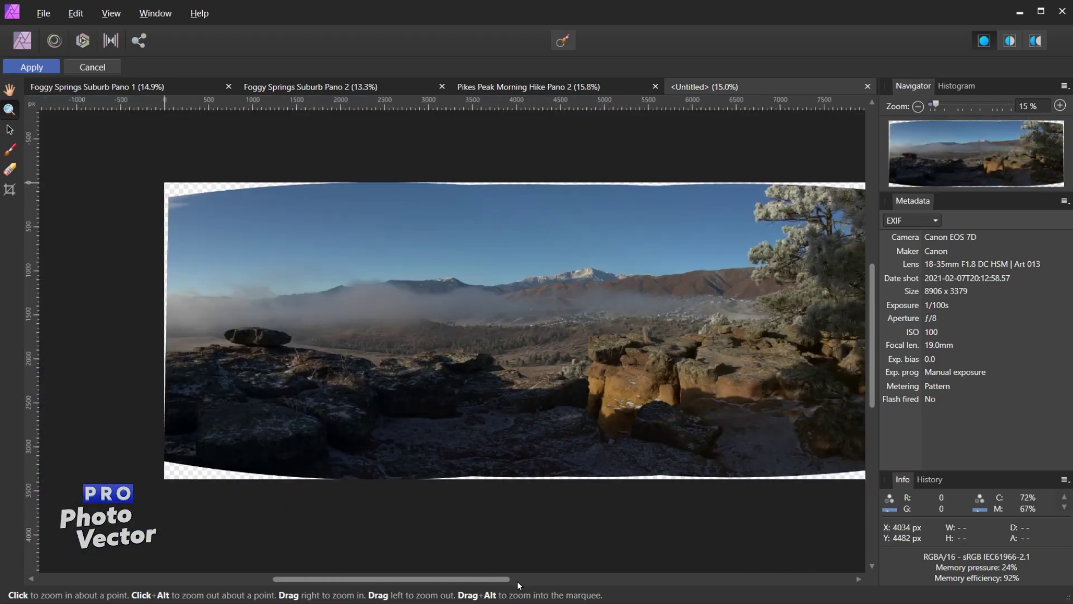
{"action": "left_click_drag", "start_coordinate": [506, 579], "coordinate": [552, 579]}
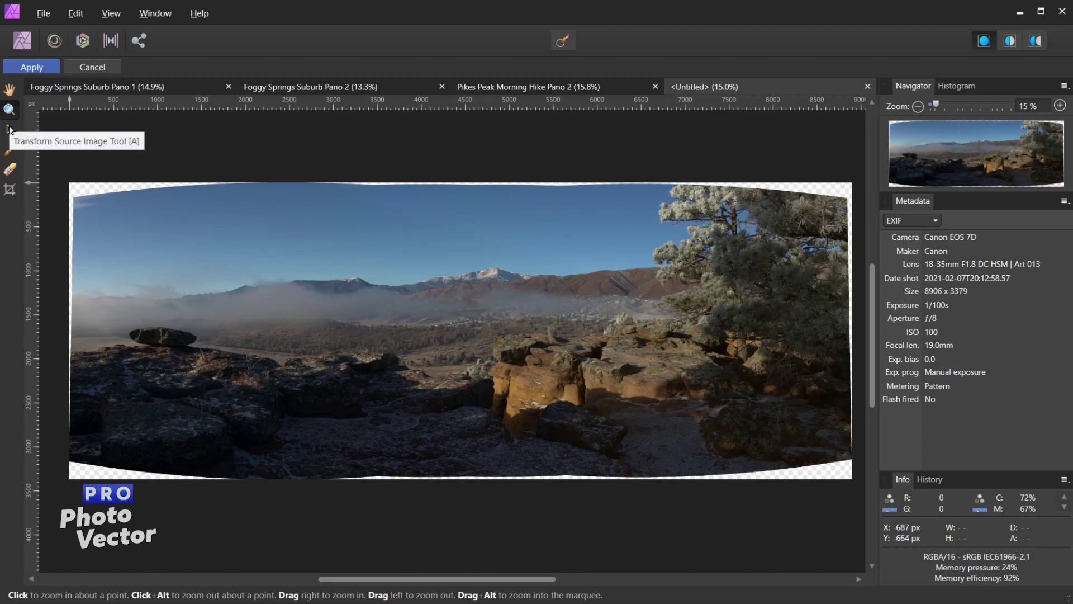
{"action": "left_click", "coordinate": [9, 130]}
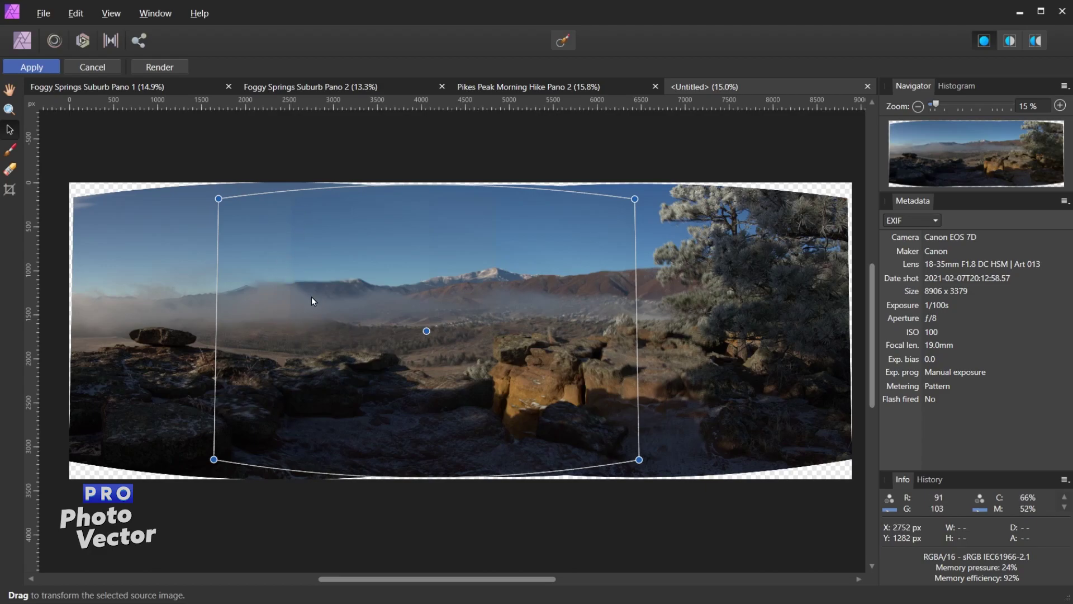
{"action": "left_click", "coordinate": [136, 238]}
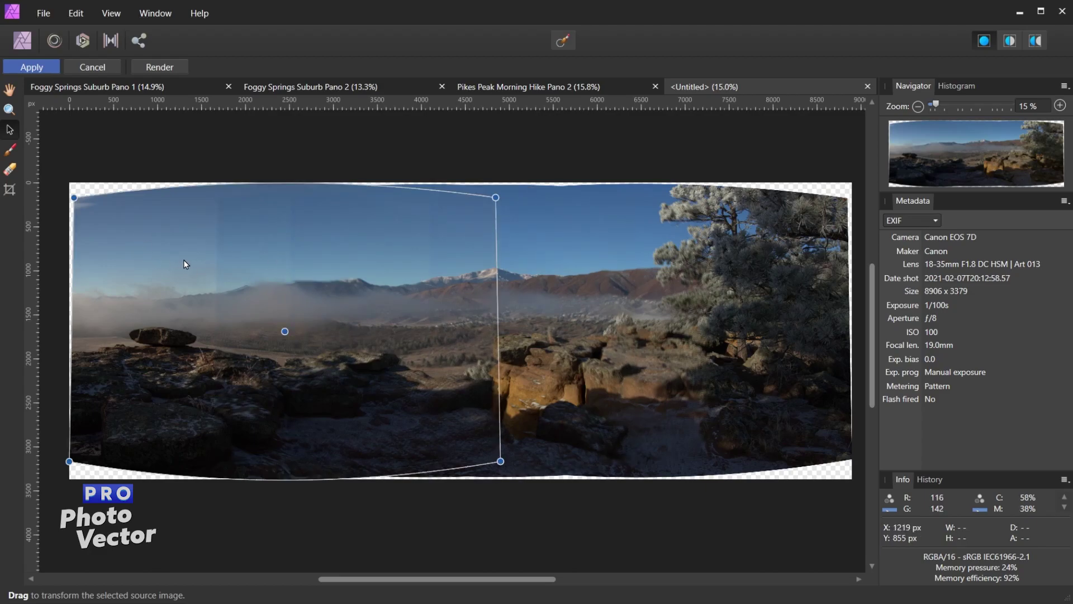
{"action": "left_click", "coordinate": [752, 249]}
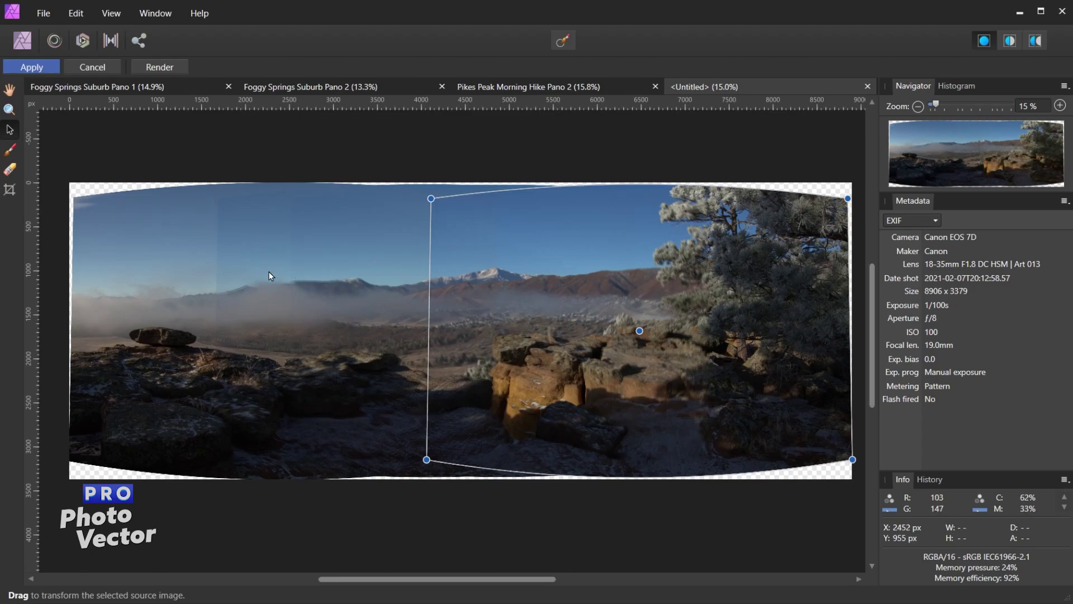
{"action": "left_click", "coordinate": [255, 273]}
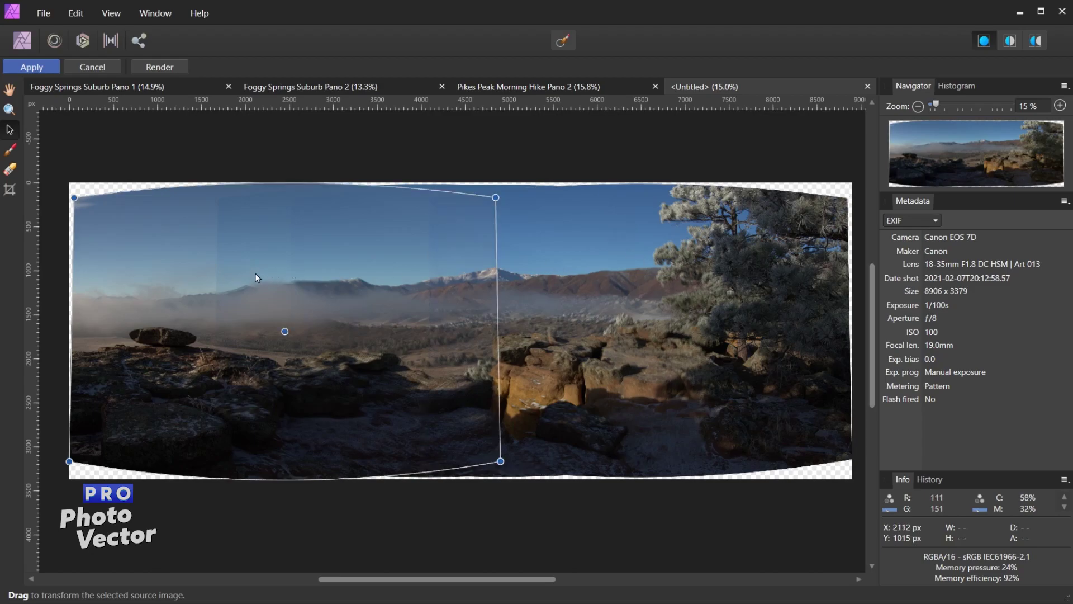
{"action": "left_click", "coordinate": [333, 275]}
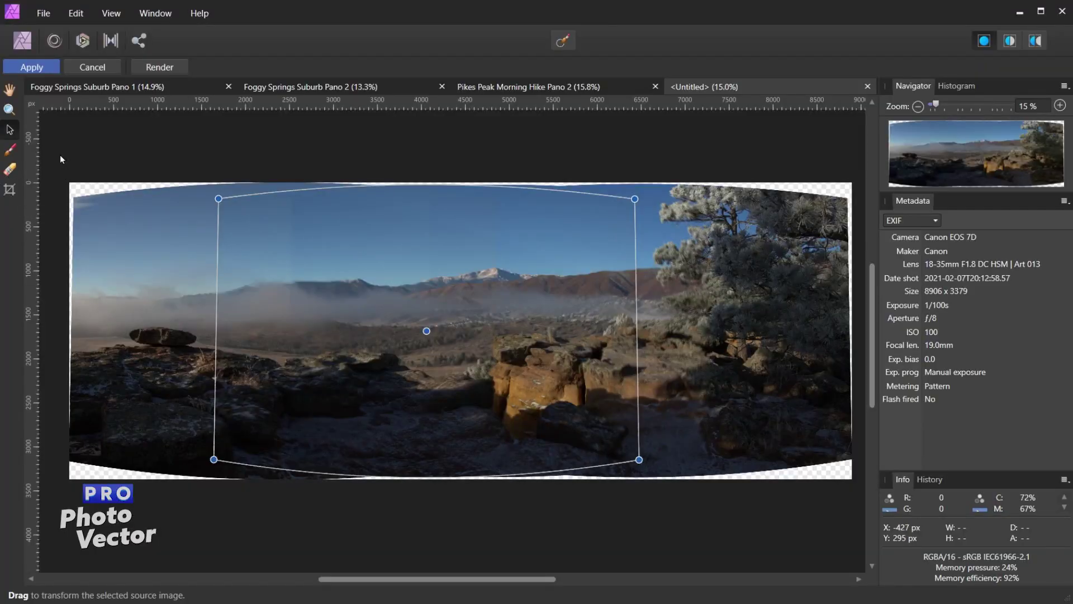
- Paint the darker source image into the foreground overlap with the Source Image brush
{"action": "left_click", "coordinate": [11, 153]}
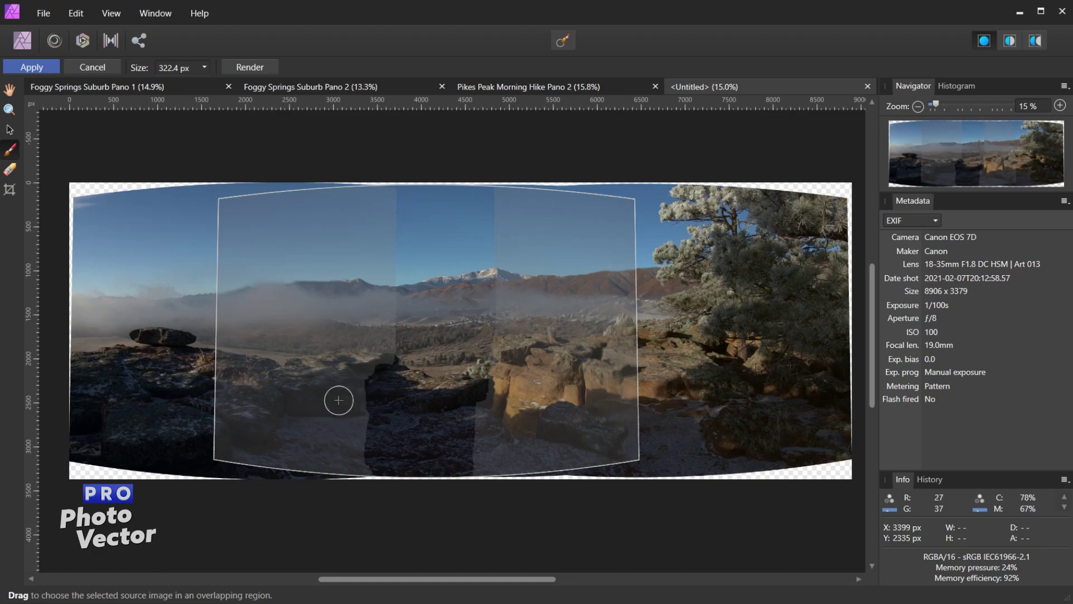
{"action": "mouse_move", "coordinate": [379, 400]}
{"action": "left_mouse_down"}
{"action": "mouse_move", "coordinate": [352, 398]}
{"action": "mouse_move", "coordinate": [364, 384]}
{"action": "mouse_move", "coordinate": [326, 409]}
{"action": "mouse_move", "coordinate": [369, 410]}
{"action": "mouse_move", "coordinate": [358, 426]}
{"action": "left_mouse_up"}
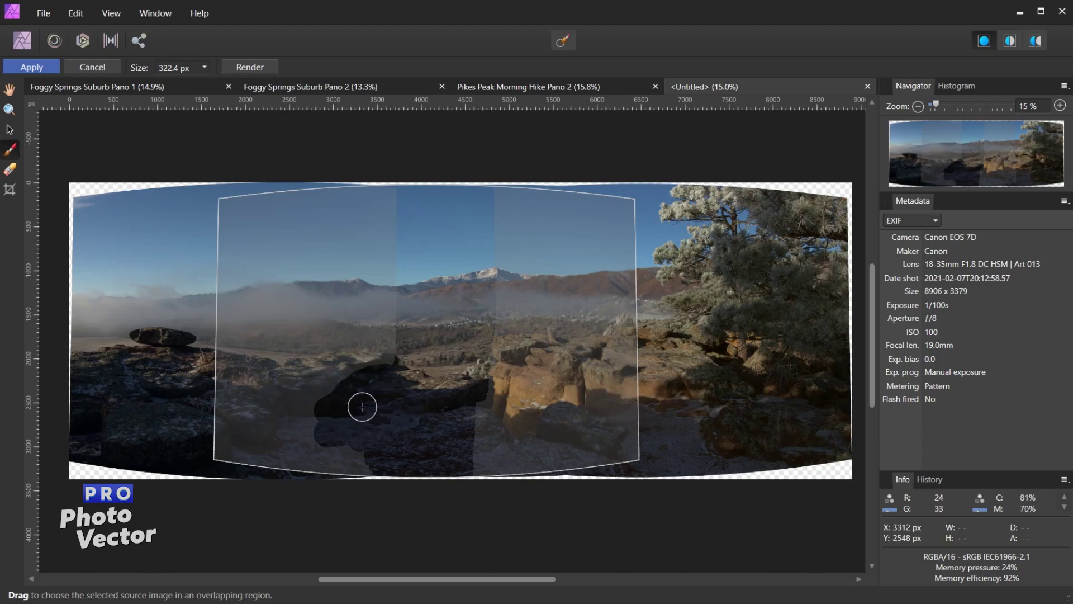
{"action": "mouse_move", "coordinate": [313, 435]}
{"action": "left_mouse_down"}
{"action": "mouse_move", "coordinate": [352, 436]}
{"action": "mouse_move", "coordinate": [336, 417]}
{"action": "mouse_move", "coordinate": [352, 416]}
{"action": "left_mouse_up"}
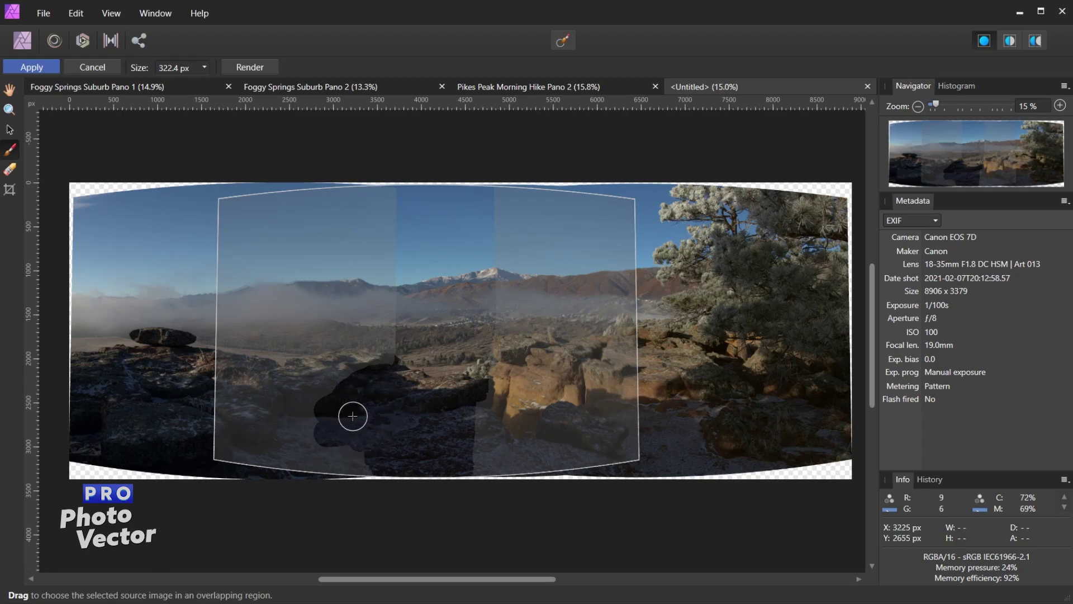
- Erase the dark foreground patch, render at full quality, and frame the 8906 × 3379 px crop
{"action": "left_click", "coordinate": [7, 176]}
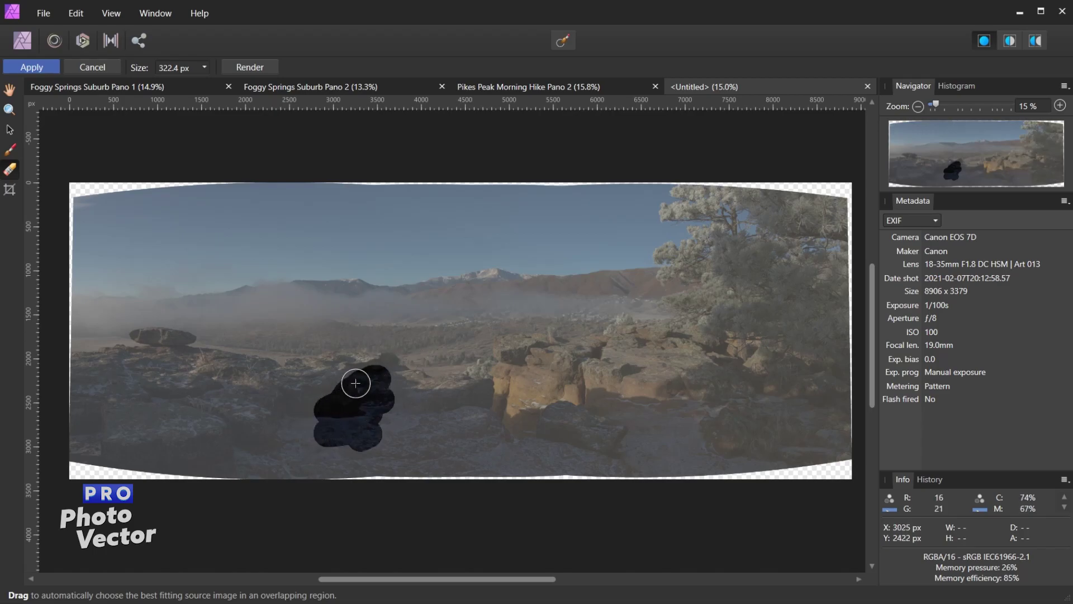
{"action": "mouse_move", "coordinate": [356, 383]}
{"action": "left_mouse_down"}
{"action": "mouse_move", "coordinate": [311, 431]}
{"action": "mouse_move", "coordinate": [325, 419]}
{"action": "mouse_move", "coordinate": [320, 444]}
{"action": "mouse_move", "coordinate": [395, 437]}
{"action": "mouse_move", "coordinate": [365, 418]}
{"action": "mouse_move", "coordinate": [391, 383]}
{"action": "left_mouse_up"}
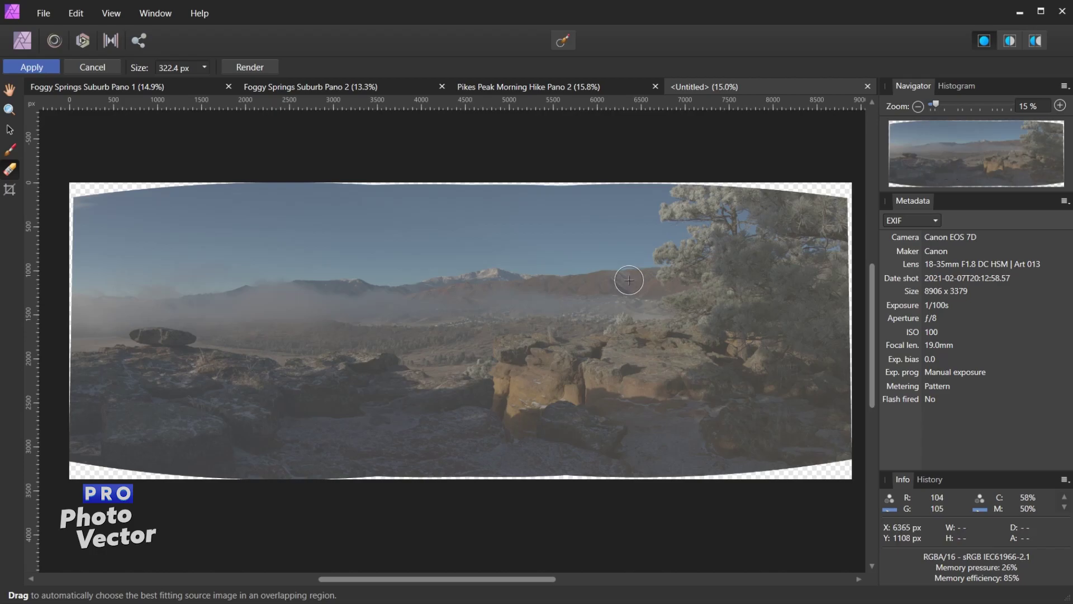
{"action": "left_click", "coordinate": [250, 67]}
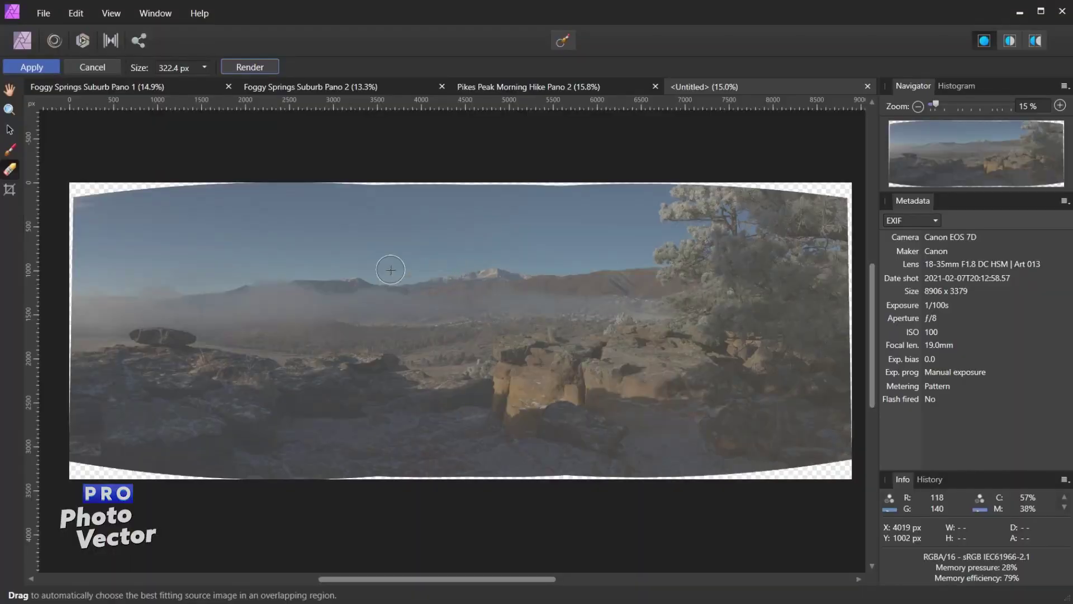
{"action": "left_click", "coordinate": [10, 191]}
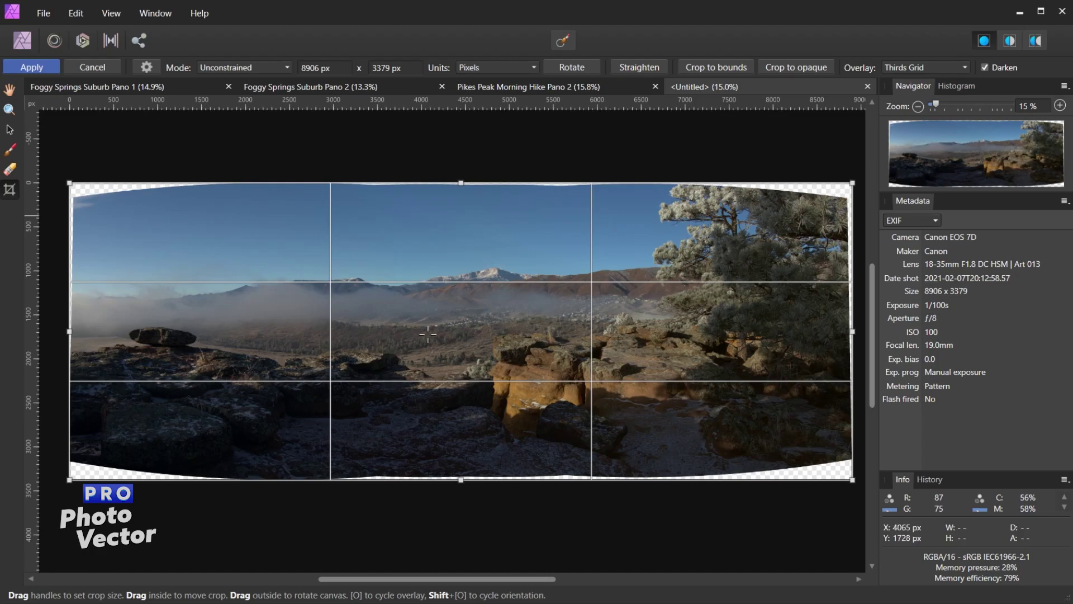
{"action": "left_click", "coordinate": [812, 67]}
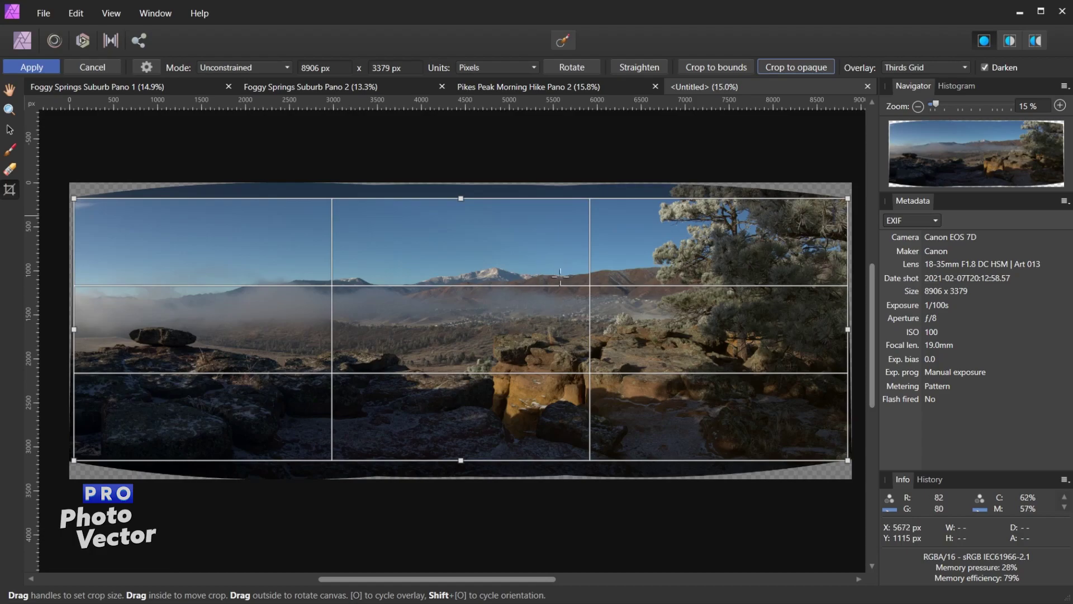
{"action": "key", "text": "Return"}
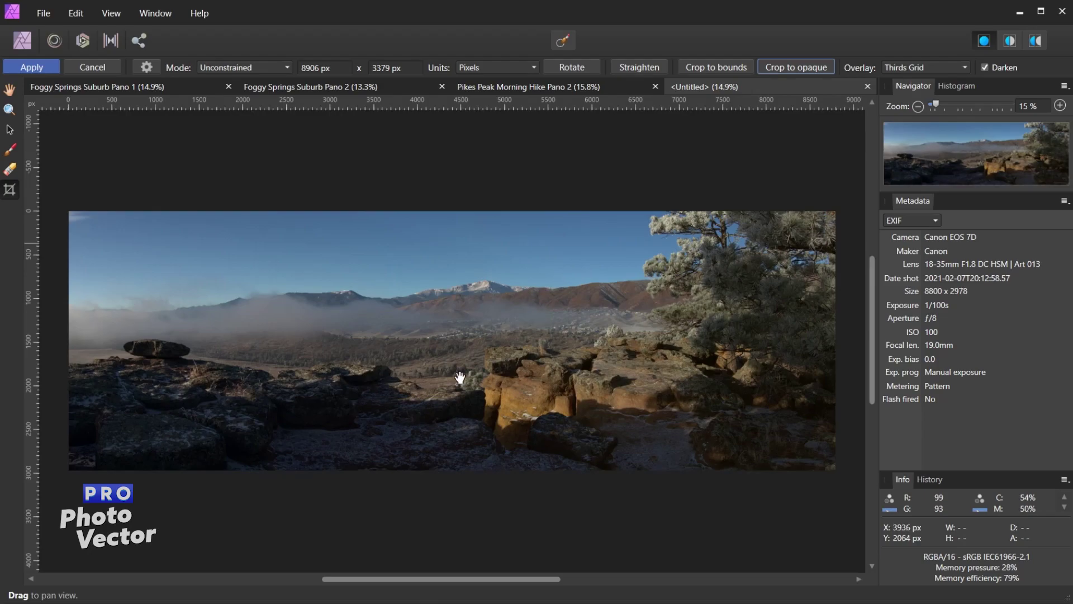
{"action": "key", "text": "ctrl+z"}
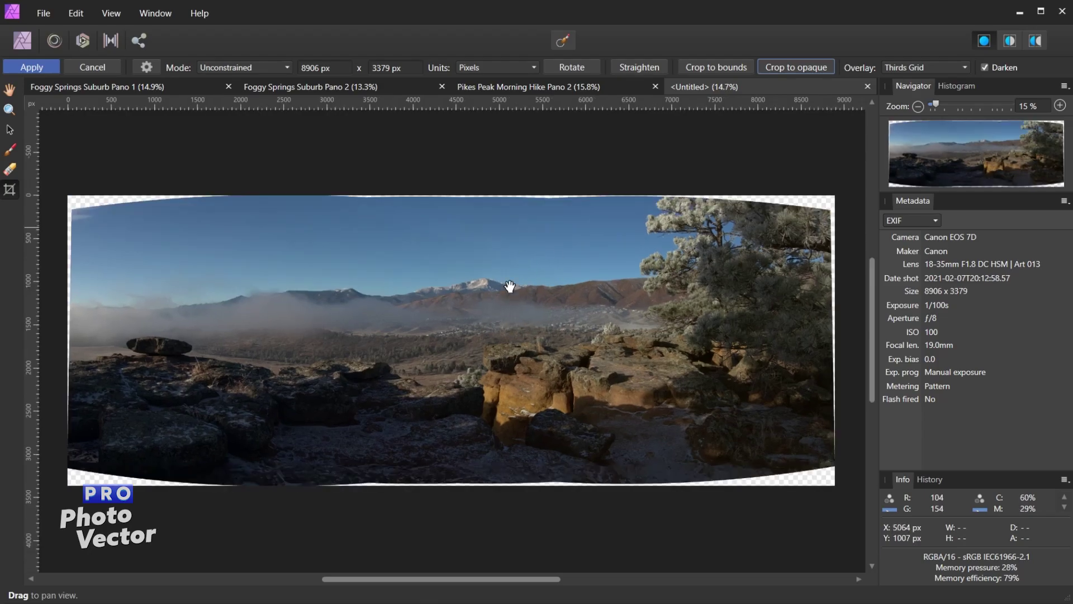
- Pull the crop's top, bottom, left and right edges inside the transparent panorama borders
{"action": "left_click", "coordinate": [11, 92]}
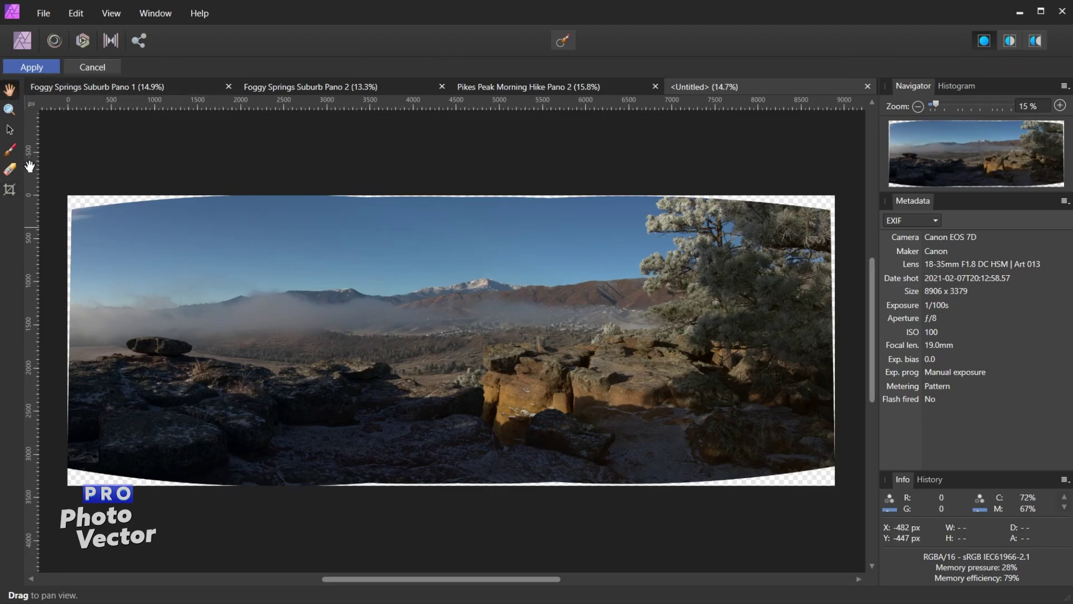
{"action": "left_click", "coordinate": [10, 191]}
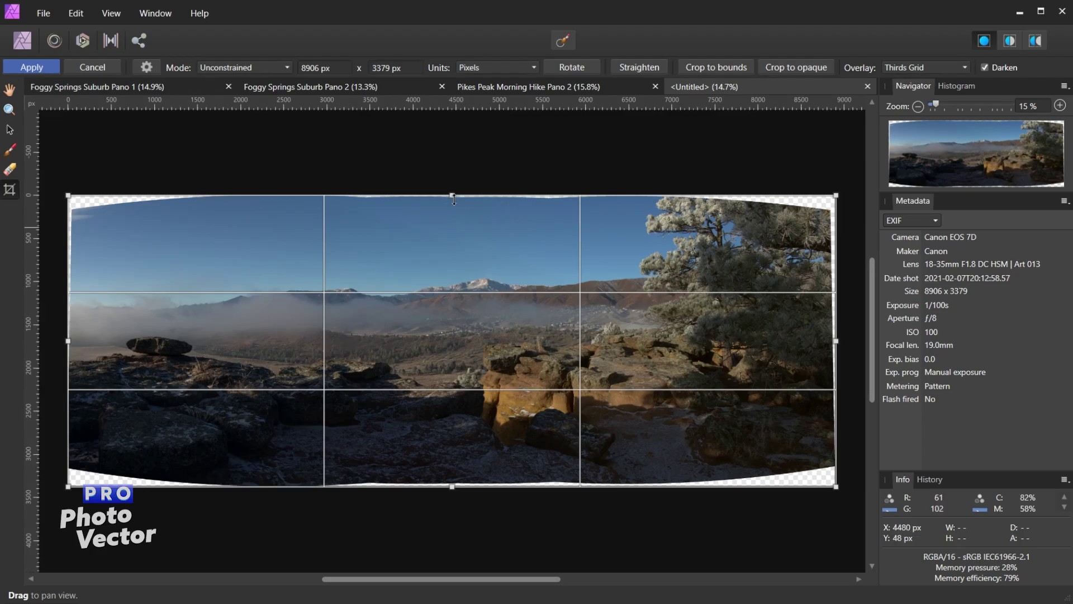
{"action": "mouse_move", "coordinate": [454, 199]}
{"action": "left_mouse_down"}
{"action": "mouse_move", "coordinate": [454, 220]}
{"action": "mouse_move", "coordinate": [456, 207]}
{"action": "left_mouse_up"}
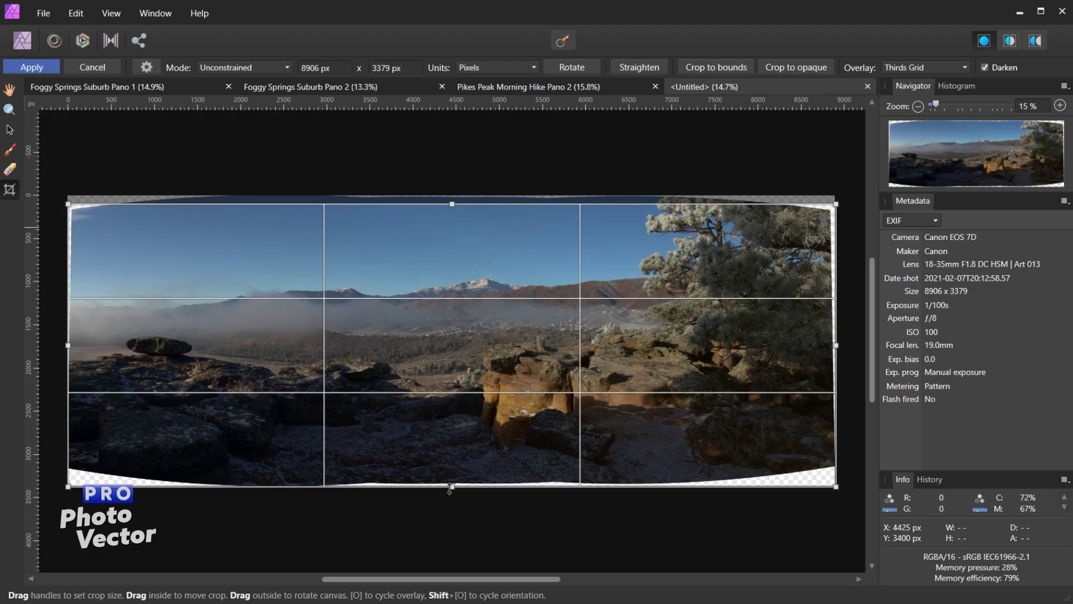
{"action": "left_click_drag", "start_coordinate": [450, 486], "coordinate": [452, 473]}
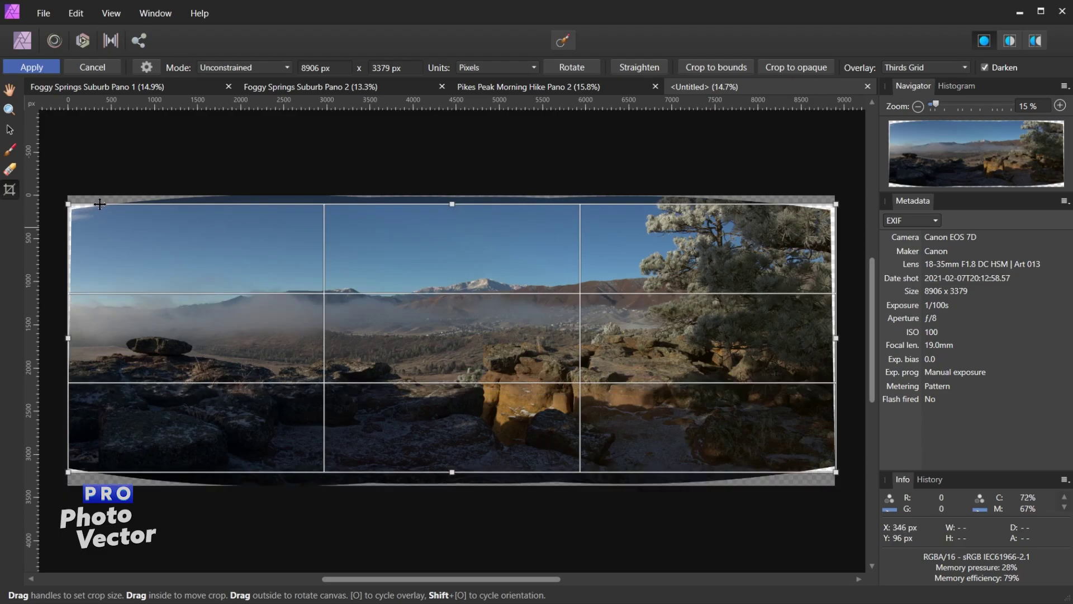
{"action": "left_click_drag", "start_coordinate": [67, 338], "coordinate": [74, 338]}
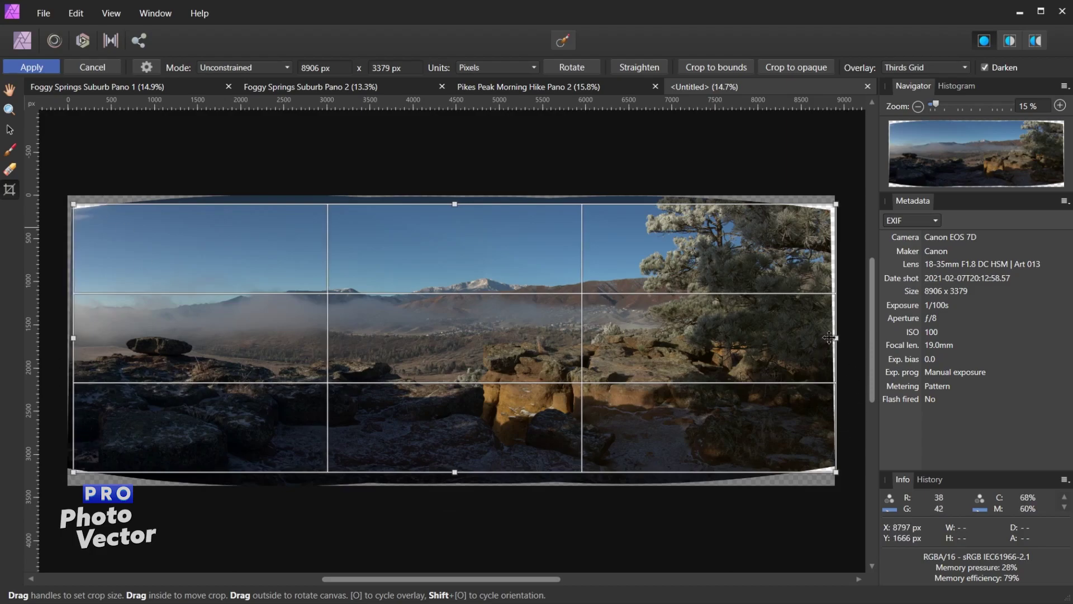
{"action": "left_click_drag", "start_coordinate": [840, 343], "coordinate": [834, 342]}
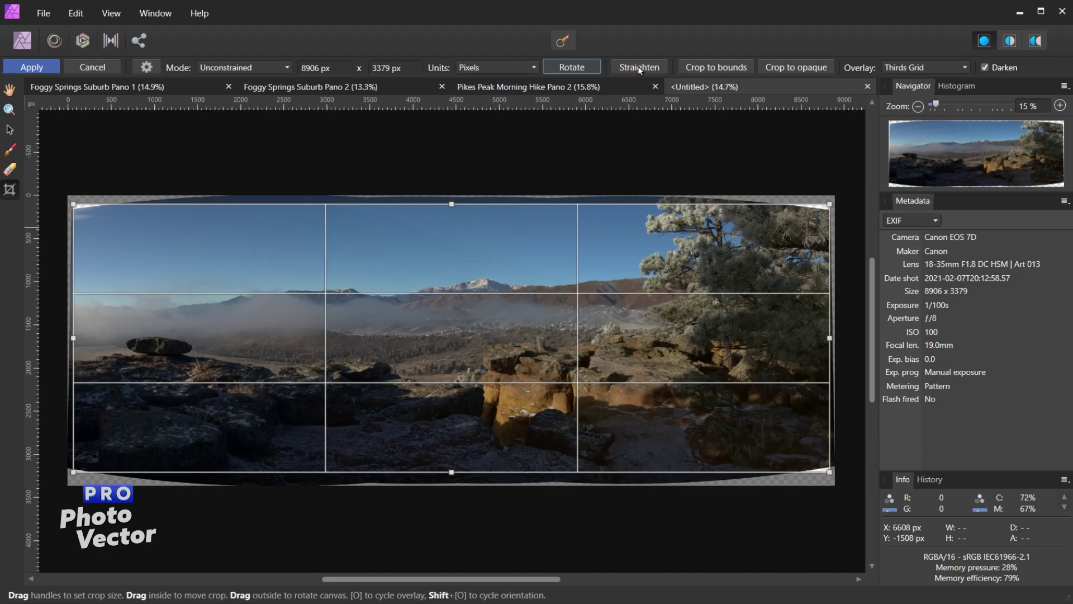
- Straighten the panorama by drawing a level line along the fog line
{"action": "left_click", "coordinate": [638, 66]}
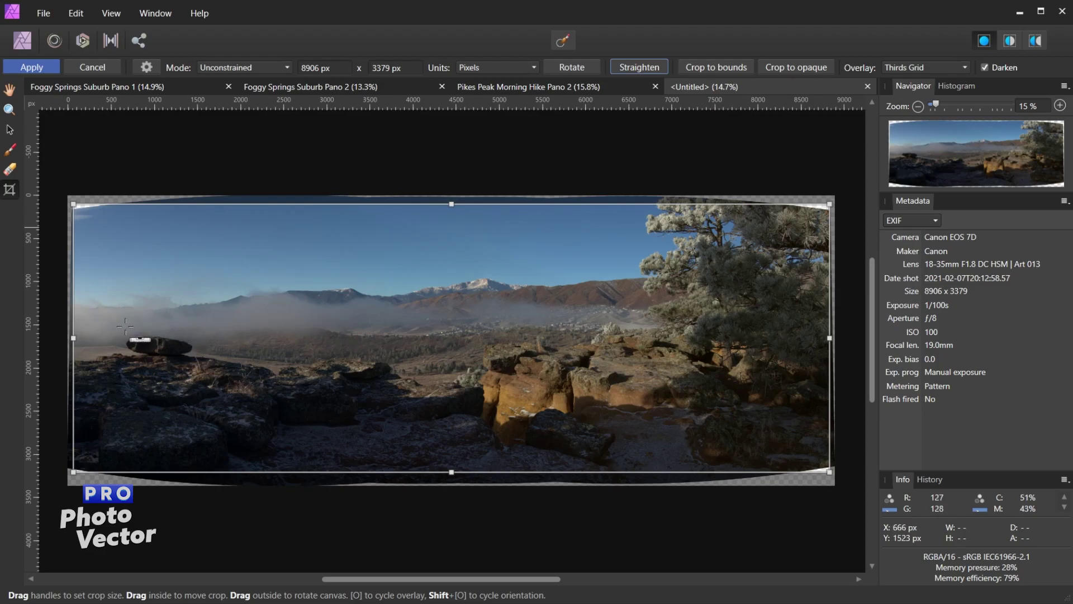
{"action": "left_click_drag", "start_coordinate": [125, 327], "coordinate": [792, 321]}
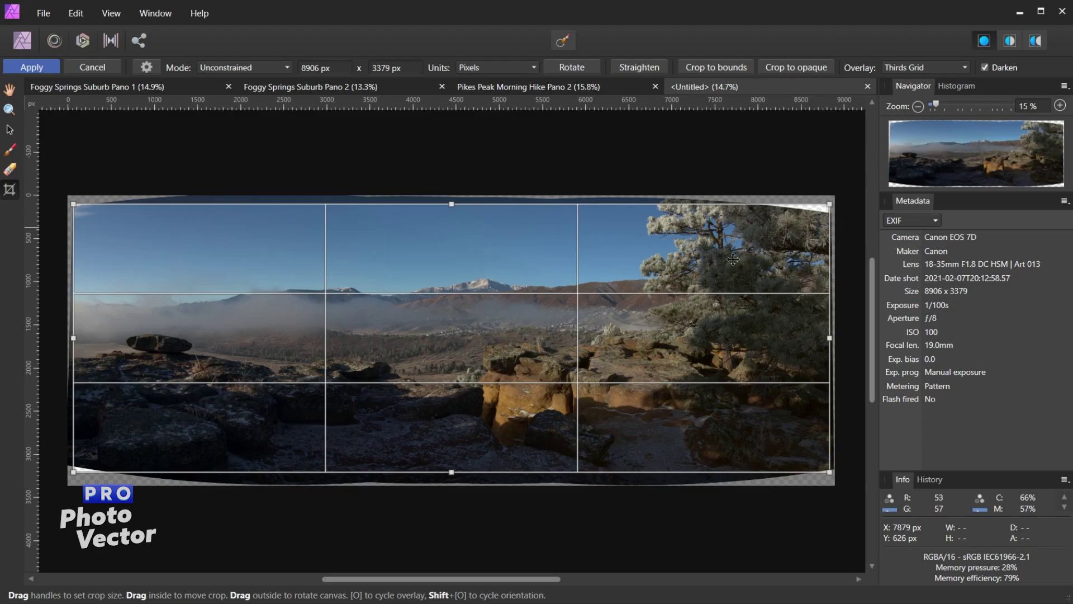
{"action": "left_click", "coordinate": [927, 69]}
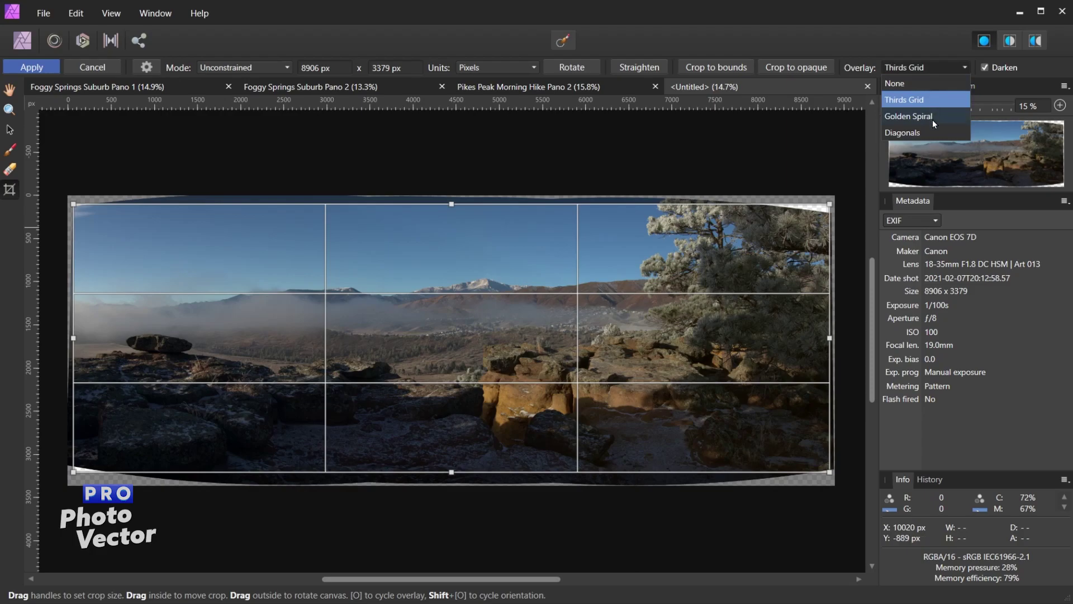
{"action": "left_click", "coordinate": [933, 117]}
{"action": "left_click", "coordinate": [946, 67]}
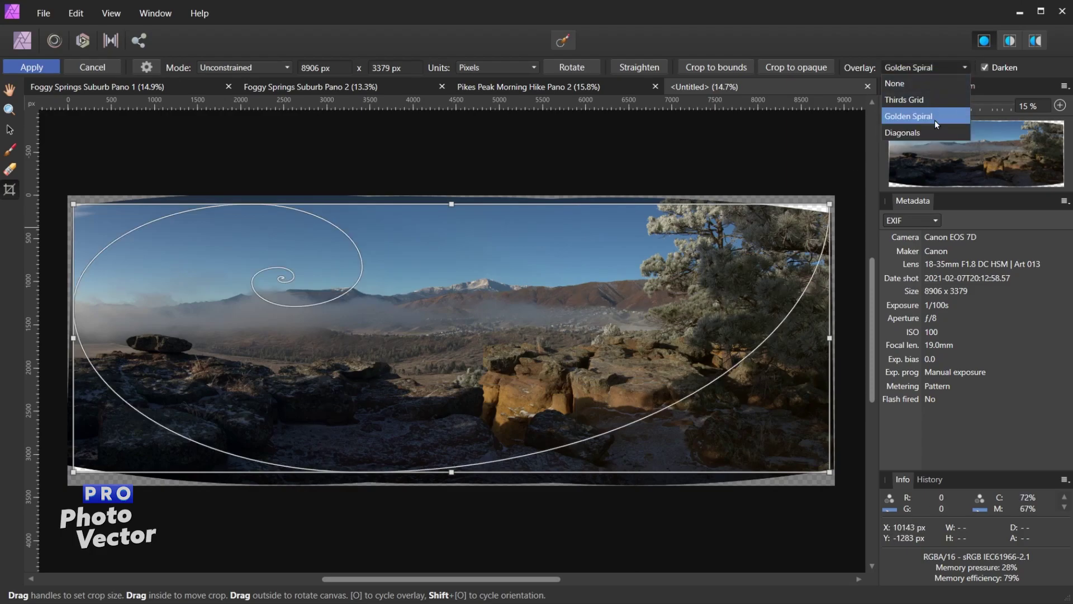
{"action": "left_click", "coordinate": [934, 132]}
{"action": "left_click", "coordinate": [934, 66]}
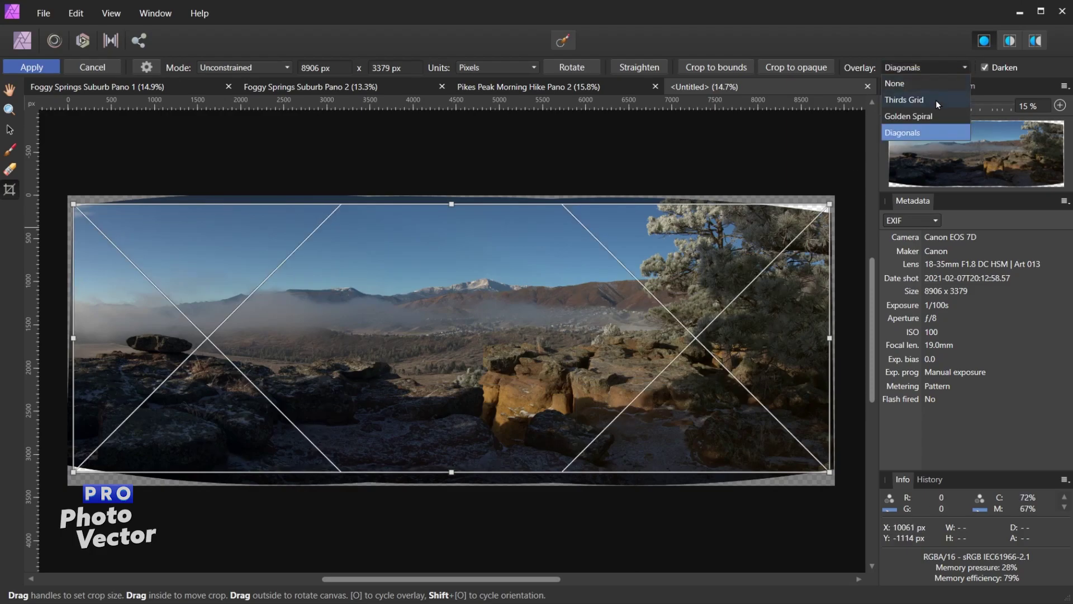
{"action": "left_click", "coordinate": [936, 99]}
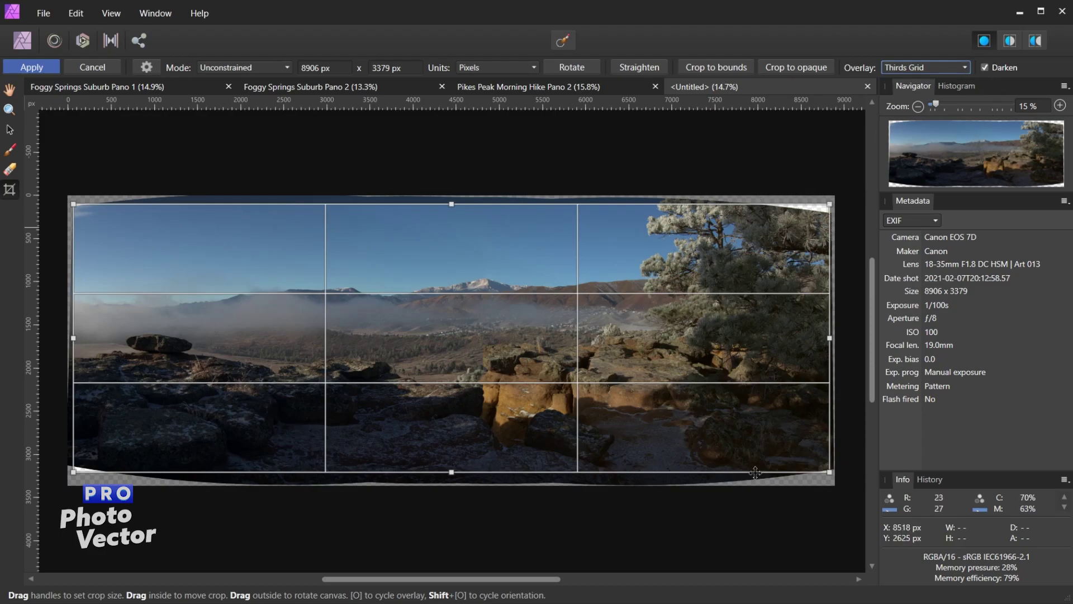
{"action": "left_click", "coordinate": [553, 340]}
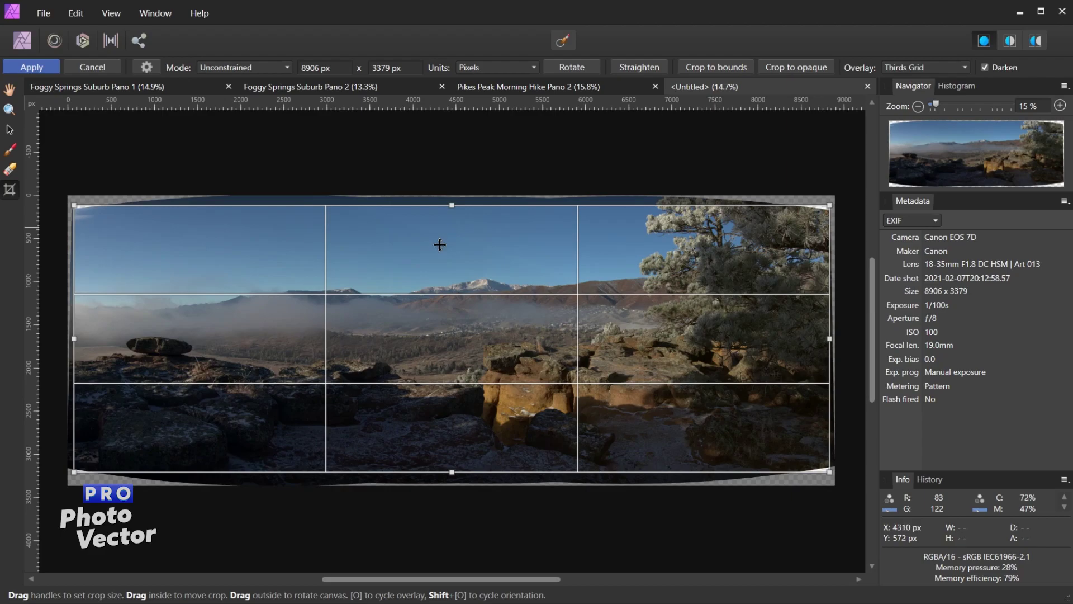
- Commit the 8763 × 3093 px crop and apply the finished panorama
{"action": "key", "text": "Return"}
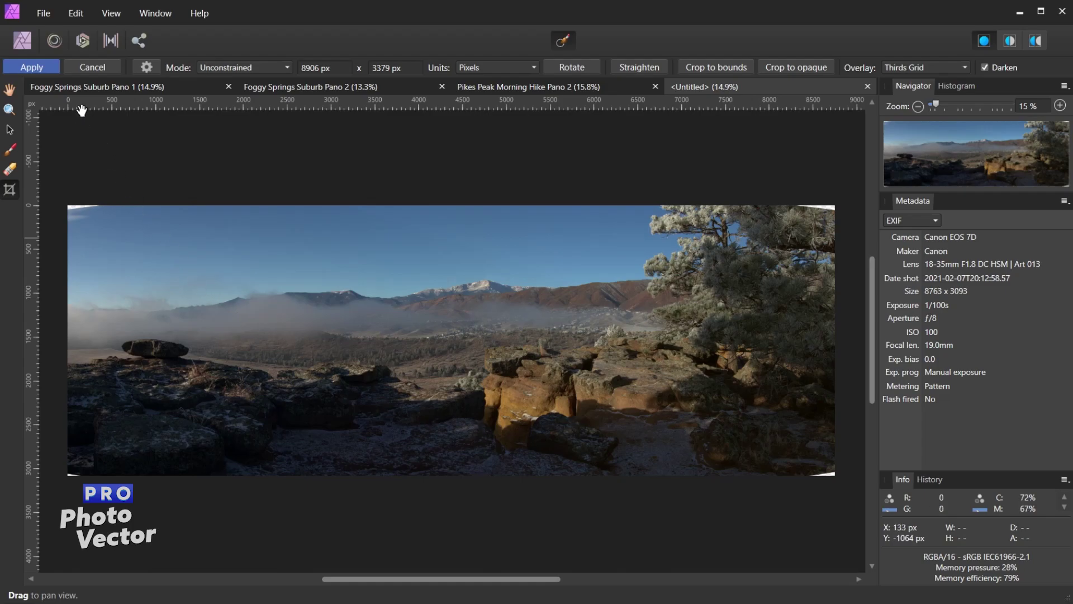
{"action": "left_click", "coordinate": [36, 71]}
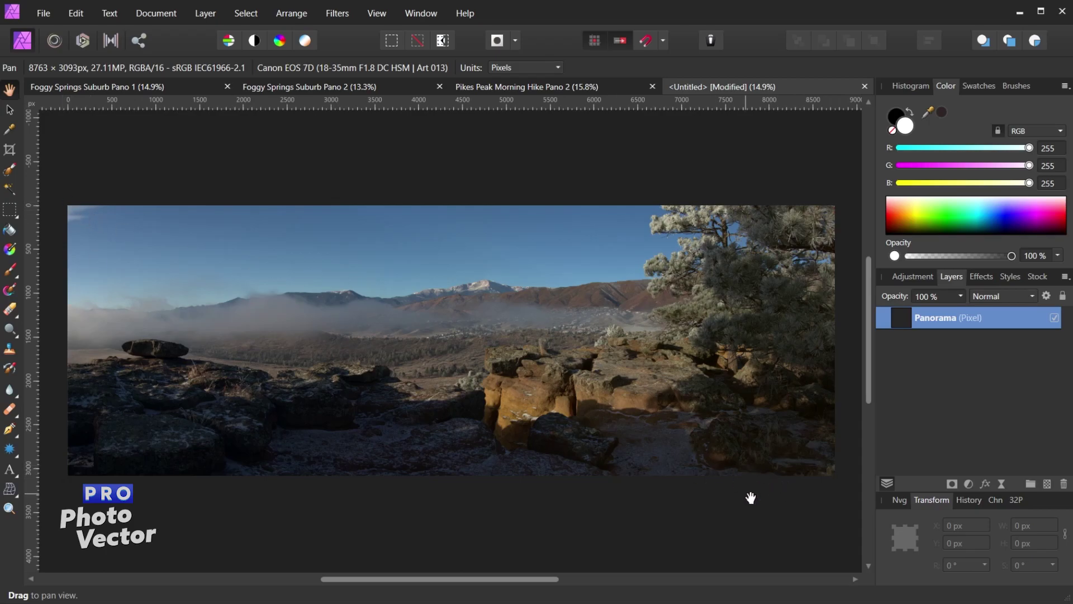
- Zoom and pan around the panorama to inspect its edges and top-left sky corner
{"action": "scroll", "coordinate": [788, 495], "scroll_direction": "up", "scroll_amount": 5}
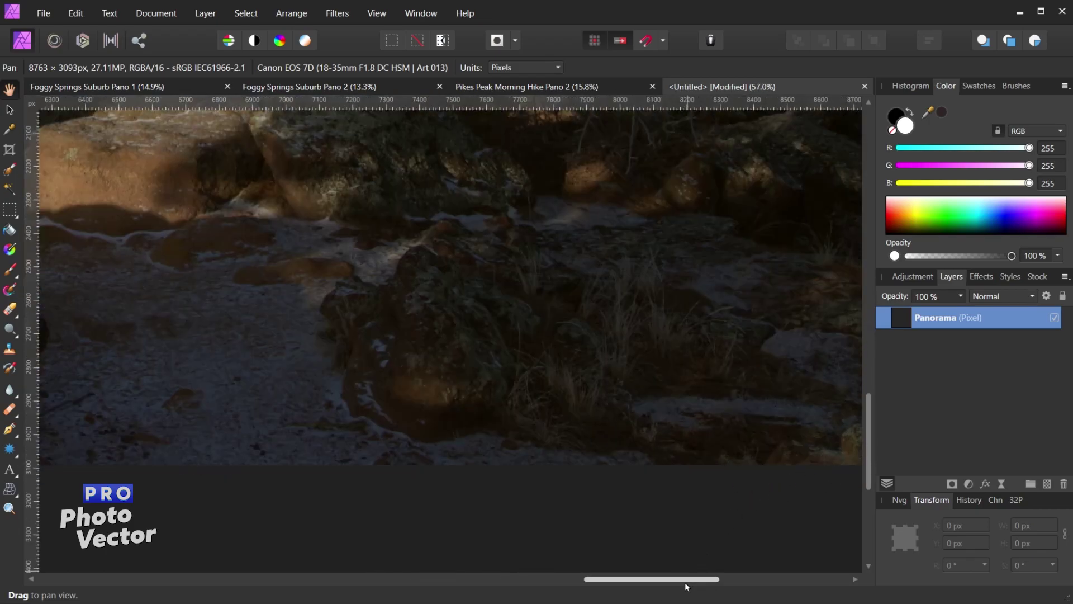
{"action": "left_click_drag", "start_coordinate": [700, 583], "coordinate": [726, 581]}
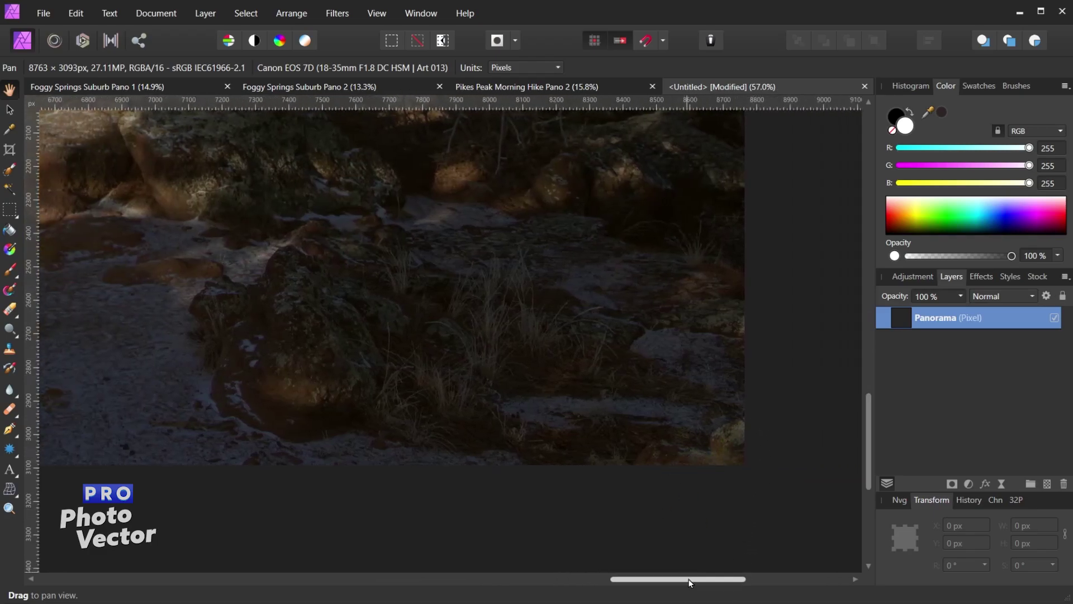
{"action": "left_click_drag", "start_coordinate": [616, 580], "coordinate": [429, 581]}
{"action": "scroll", "coordinate": [561, 400], "scroll_direction": "down", "scroll_amount": 5}
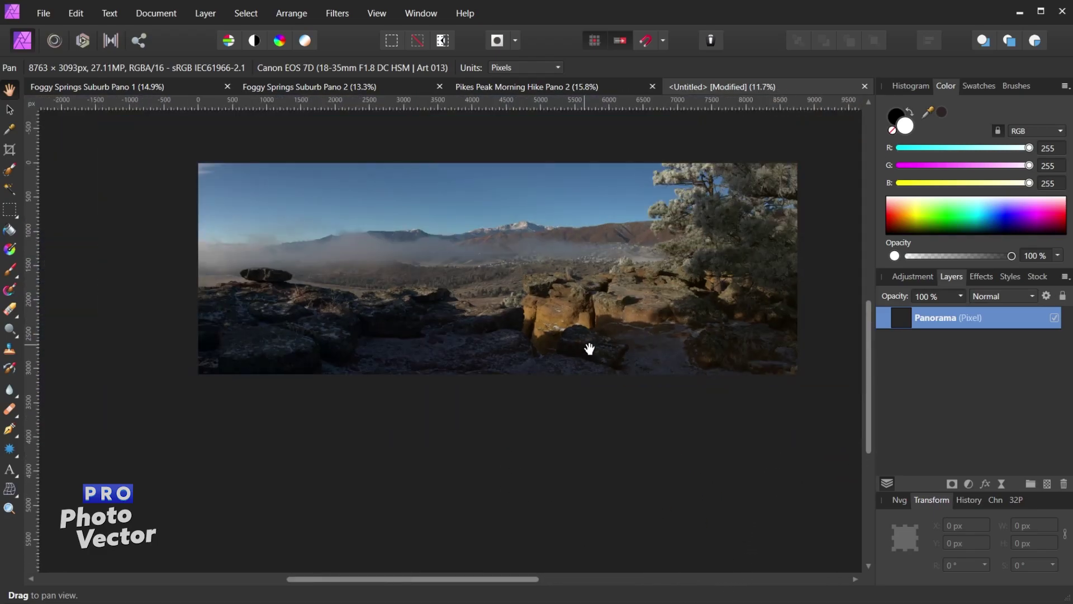
{"action": "scroll", "coordinate": [214, 166], "scroll_direction": "up", "scroll_amount": 2}
{"action": "scroll", "coordinate": [209, 178], "scroll_direction": "up", "scroll_amount": 1}
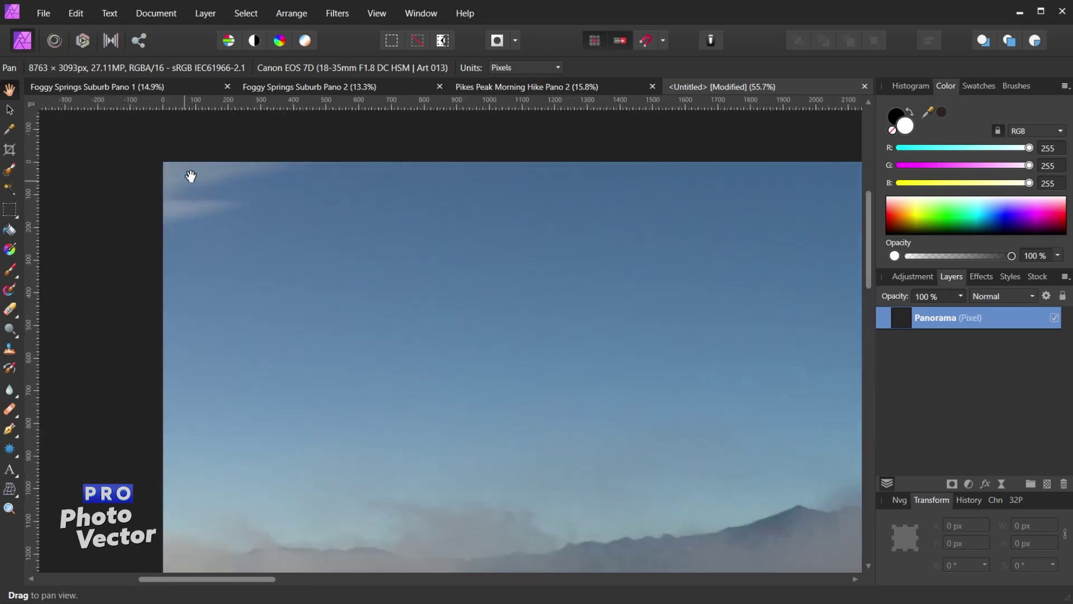
{"action": "left_click_drag", "start_coordinate": [189, 175], "coordinate": [296, 276]}
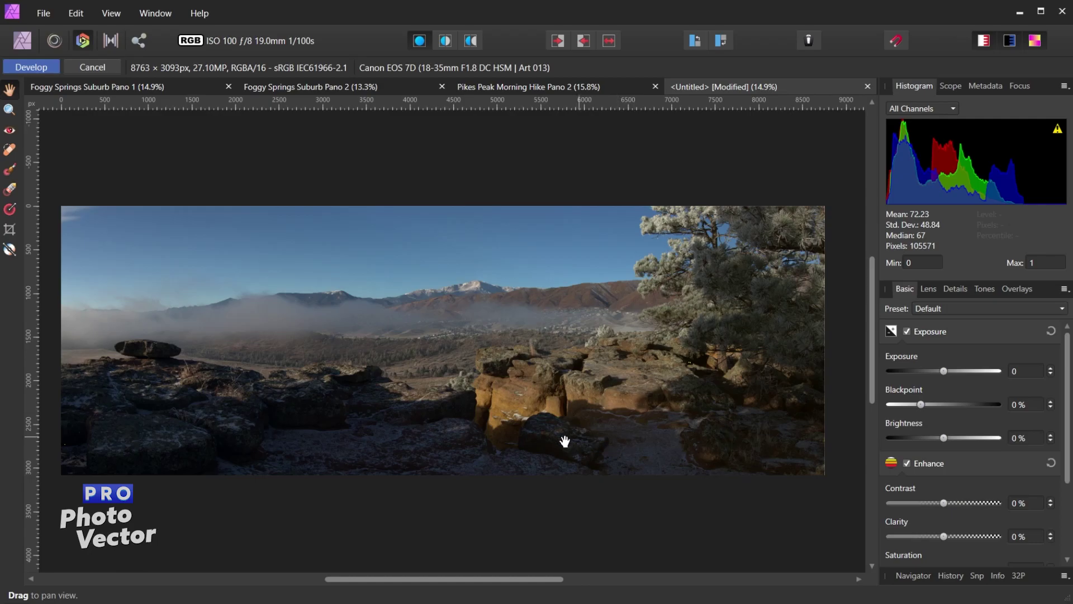
- Set exposure 0.7 and clarity 30%, boost saturation and vibrance, enable shadows/highlights, adjust sharpening radius
{"action": "left_click", "coordinate": [1028, 371]}
{"action": "type", "text": "0.7"}
{"action": "key", "text": "Return"}
{"action": "scroll", "coordinate": [1055, 476], "scroll_direction": "down", "scroll_amount": 3}
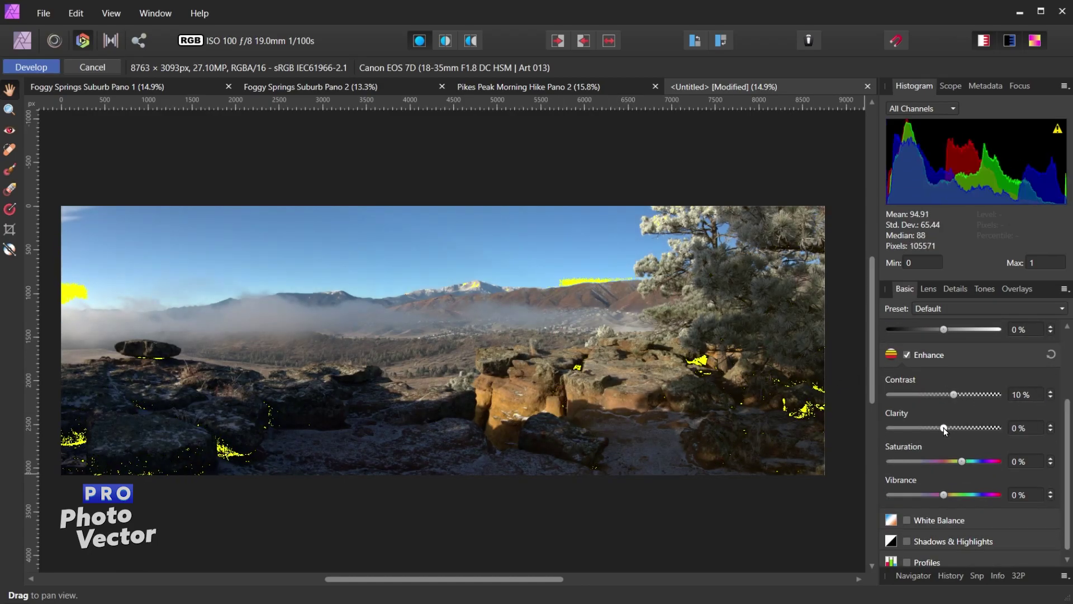
{"action": "left_click_drag", "start_coordinate": [944, 427], "coordinate": [973, 461]}
{"action": "left_click_drag", "start_coordinate": [943, 494], "coordinate": [923, 531]}
{"action": "scroll", "coordinate": [954, 503], "scroll_direction": "down", "scroll_amount": 2}
{"action": "left_click", "coordinate": [953, 458]}
{"action": "left_click", "coordinate": [955, 288]}
{"action": "left_click_drag", "start_coordinate": [920, 372], "coordinate": [956, 372]}
- Shape an S-curve on the master tone curve and reshape the red channel curve
{"action": "left_click", "coordinate": [985, 289]}
{"action": "left_click_drag", "start_coordinate": [1054, 350], "coordinate": [1054, 355]}
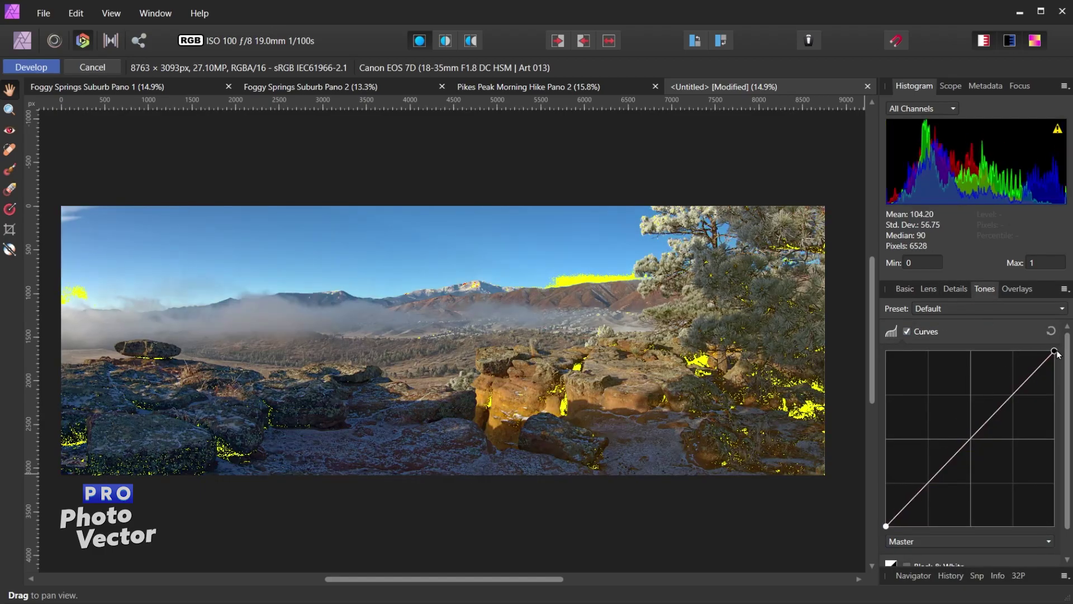
{"action": "left_click_drag", "start_coordinate": [886, 525], "coordinate": [886, 524]}
{"action": "left_click_drag", "start_coordinate": [1017, 389], "coordinate": [1017, 387]}
{"action": "left_click_drag", "start_coordinate": [940, 469], "coordinate": [940, 472]}
{"action": "left_click", "coordinate": [963, 541]}
{"action": "left_click", "coordinate": [964, 573]}
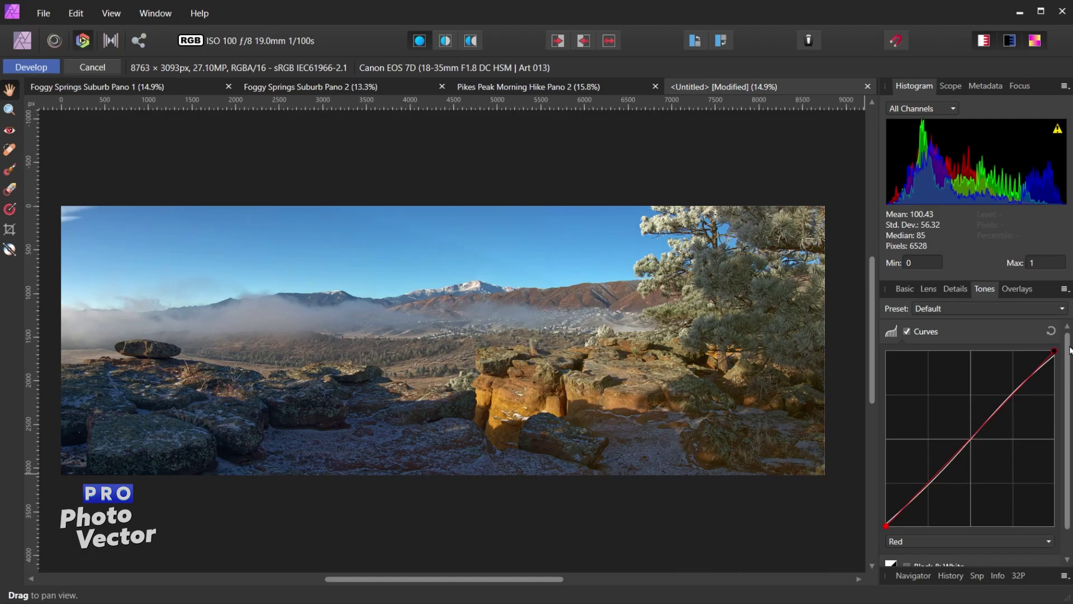
{"action": "left_click_drag", "start_coordinate": [1011, 388], "coordinate": [1020, 386]}
{"action": "left_click_drag", "start_coordinate": [941, 472], "coordinate": [934, 478]}
- Bend the blue channel curve to shift the tint, then apply the Develop edits
{"action": "left_click", "coordinate": [964, 541]}
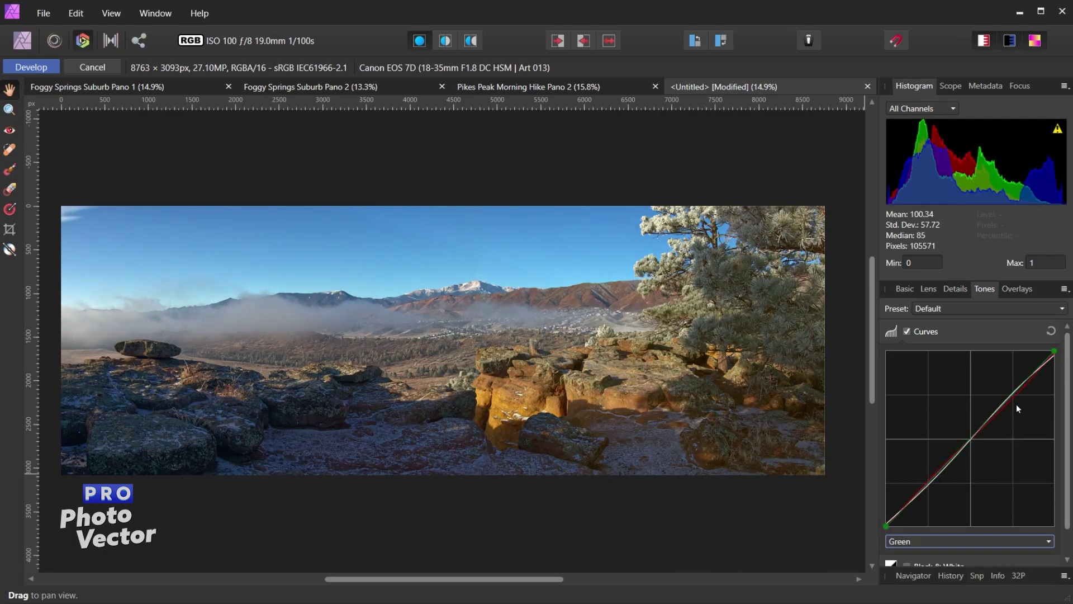
{"action": "left_click", "coordinate": [963, 584]}
{"action": "left_click", "coordinate": [964, 541]}
{"action": "left_click", "coordinate": [974, 595]}
{"action": "left_click_drag", "start_coordinate": [1026, 386], "coordinate": [1022, 379]}
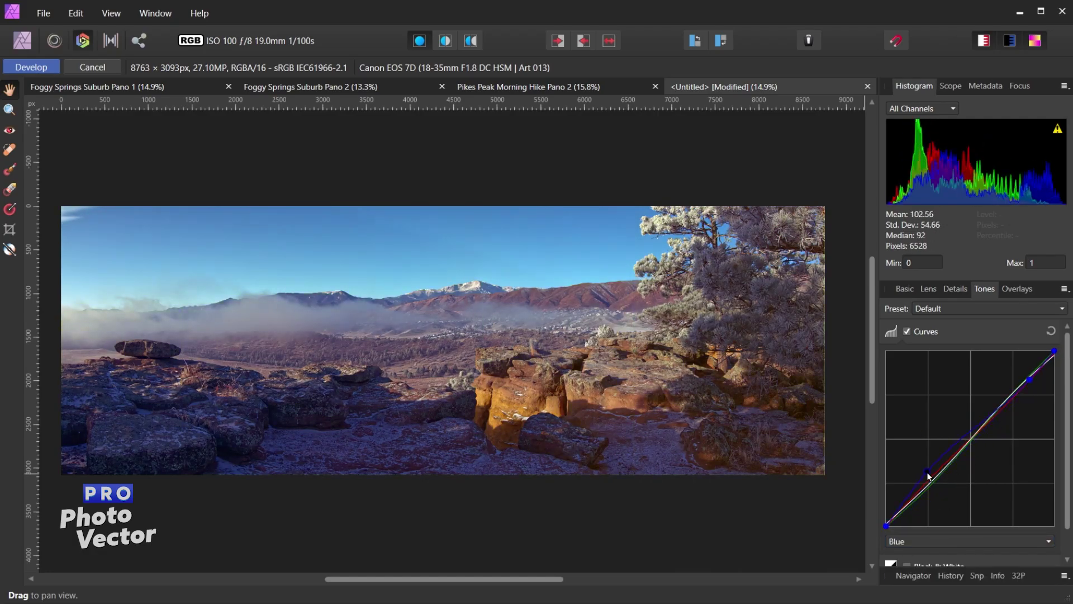
{"action": "left_click_drag", "start_coordinate": [941, 473], "coordinate": [937, 484]}
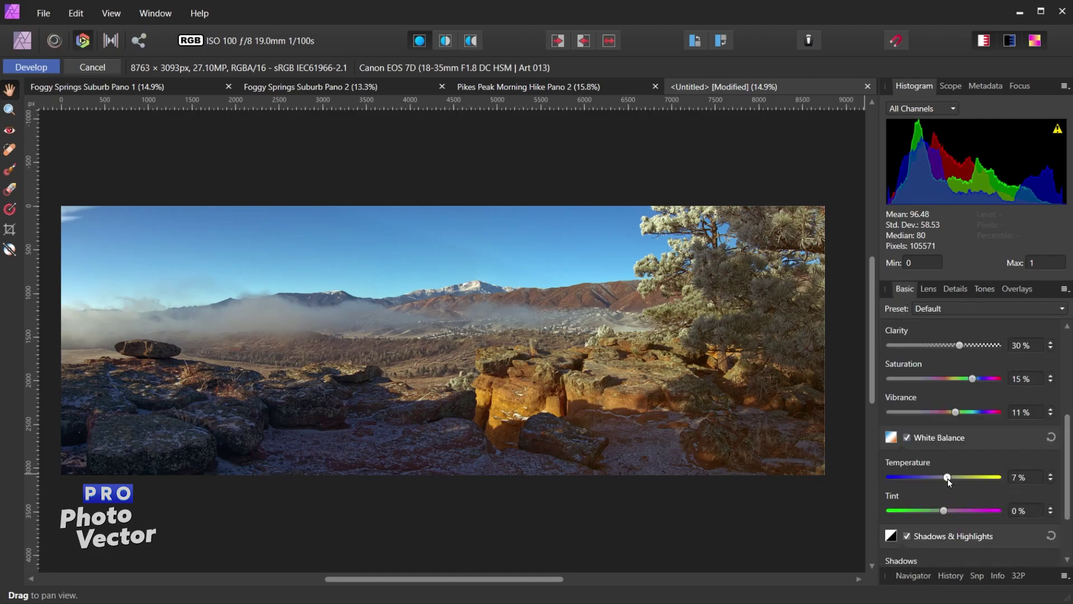
{"action": "left_click_drag", "start_coordinate": [947, 478], "coordinate": [946, 478]}
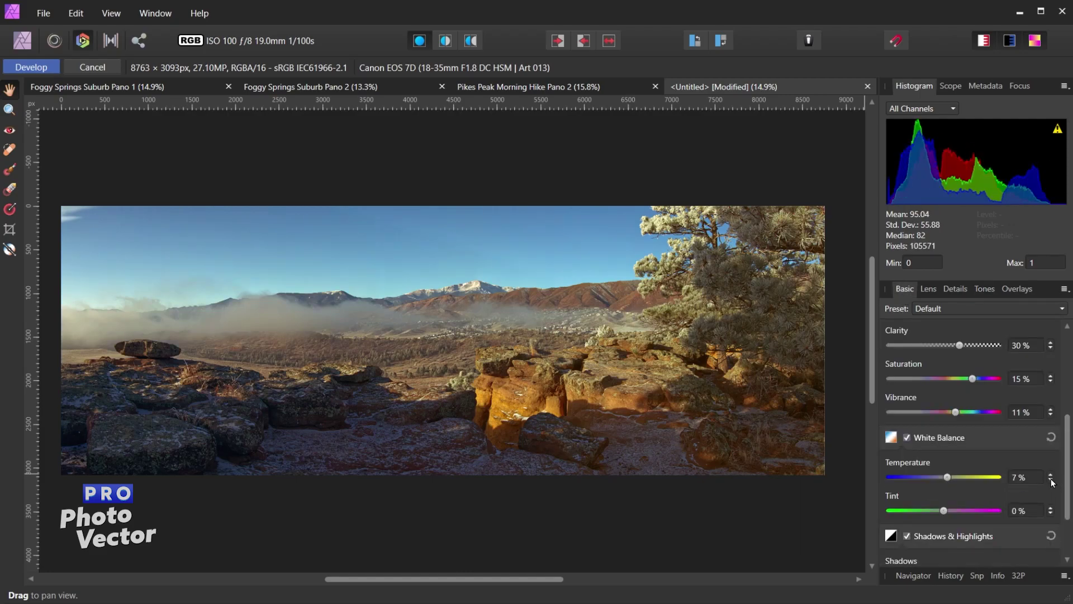
{"action": "left_click_drag", "start_coordinate": [955, 412], "coordinate": [954, 412]}
{"action": "scroll", "coordinate": [973, 447], "scroll_direction": "down", "scroll_amount": 2}
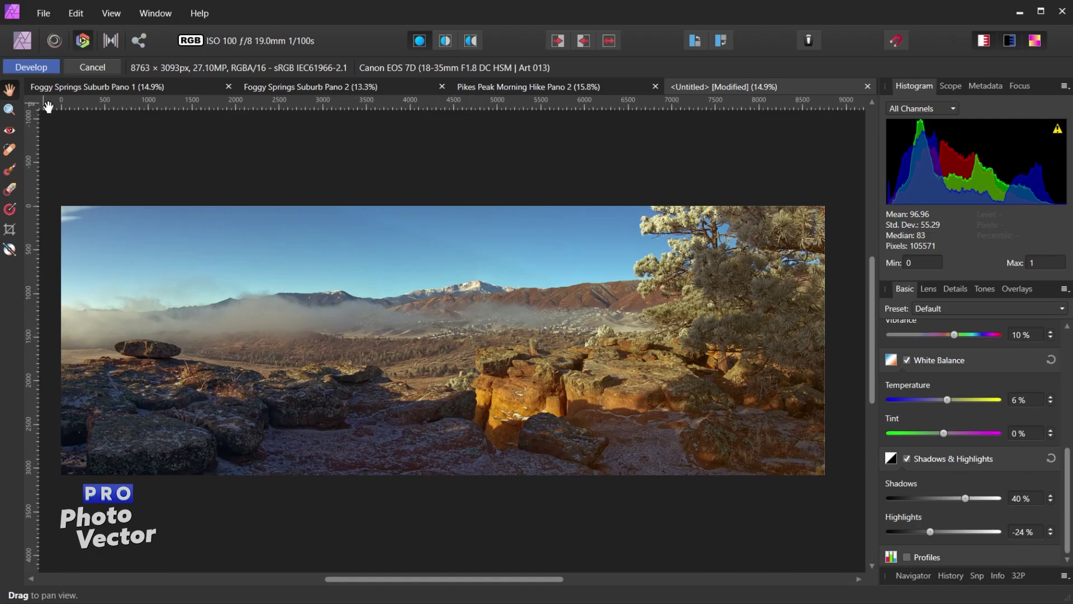
{"action": "left_click", "coordinate": [37, 67]}
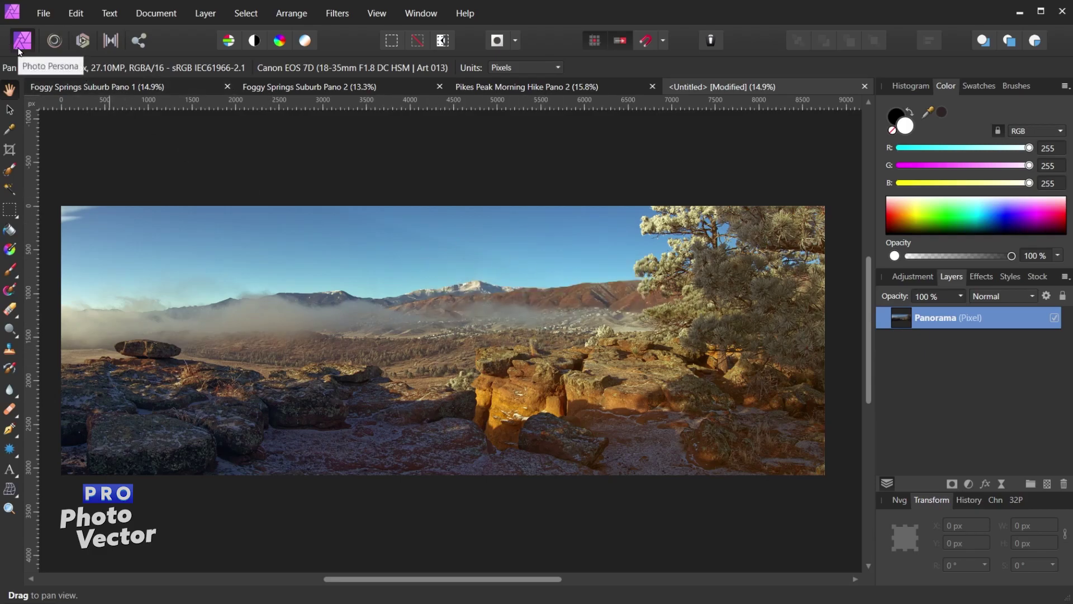
- Add a Live Vignette with exposure -0.542, hardness 45%, scale 167% and shape 38%
{"action": "left_click", "coordinate": [1002, 485]}
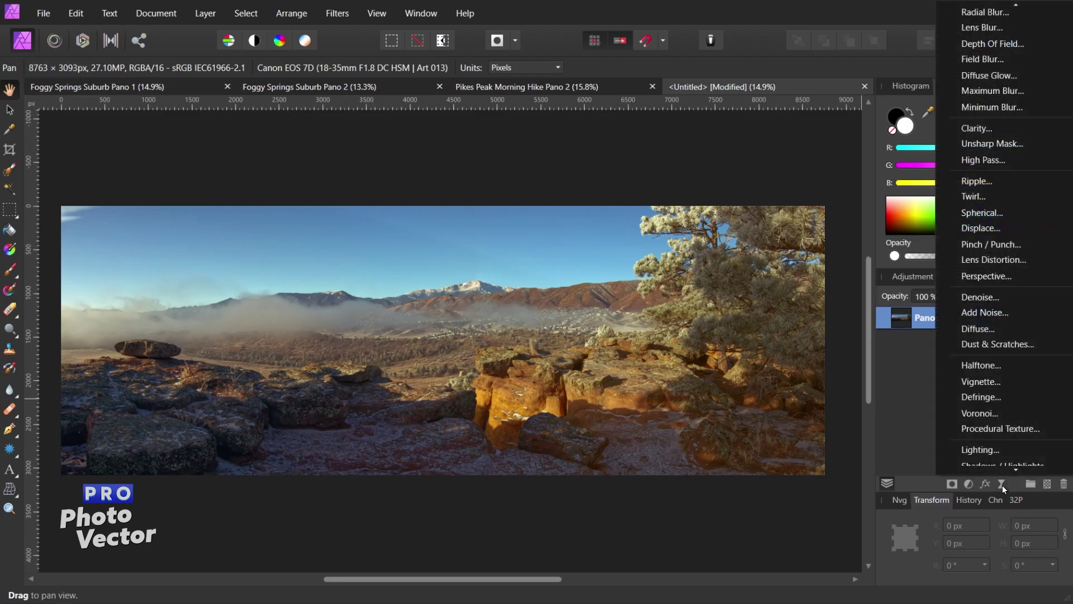
{"action": "left_click", "coordinate": [1000, 374]}
{"action": "left_click_drag", "start_coordinate": [913, 263], "coordinate": [870, 110]}
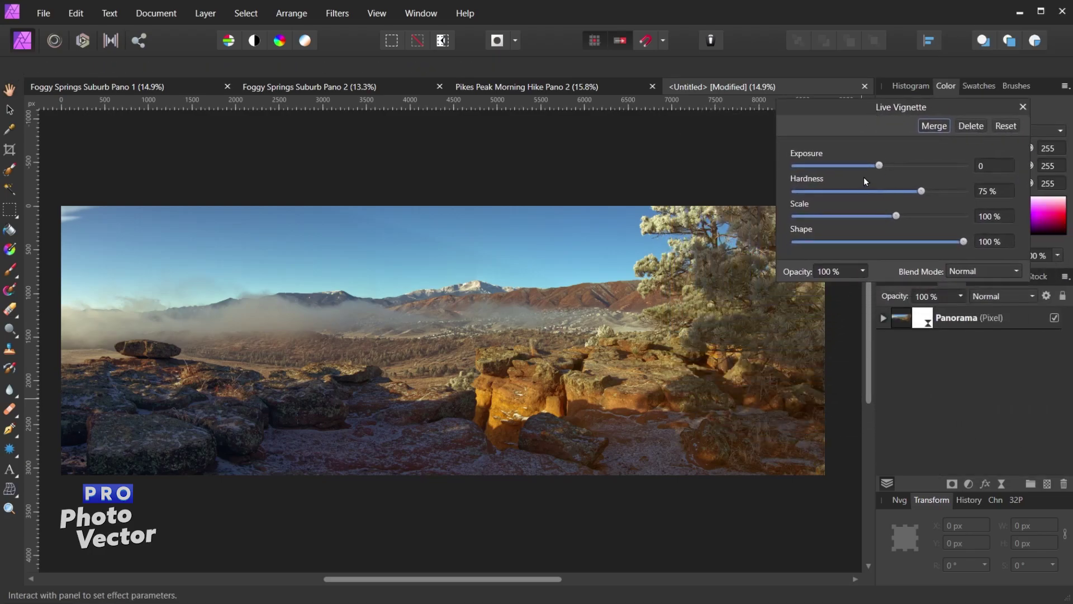
{"action": "left_click_drag", "start_coordinate": [881, 166], "coordinate": [868, 165]}
{"action": "left_click_drag", "start_coordinate": [963, 241], "coordinate": [859, 242]}
{"action": "left_click_drag", "start_coordinate": [921, 192], "coordinate": [919, 218]}
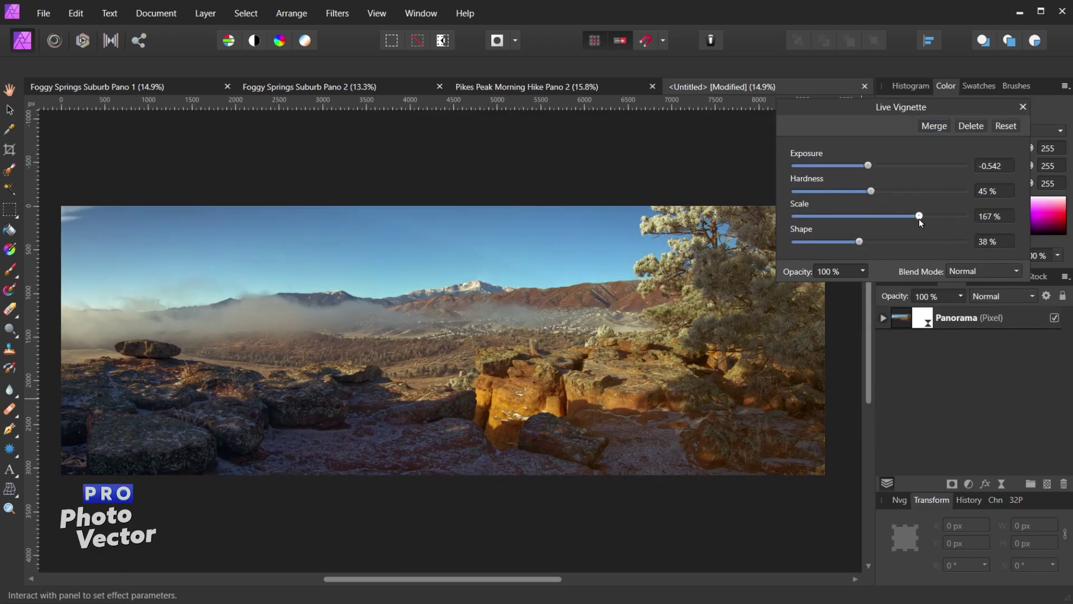
{"action": "left_click", "coordinate": [1023, 106]}
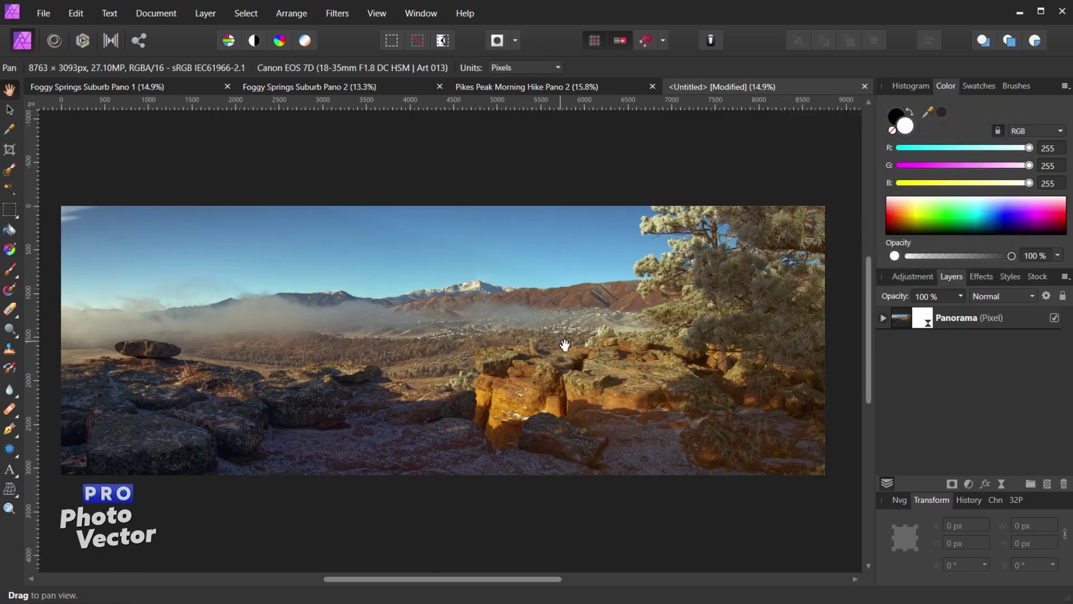
- Export the panorama as a quality-100 JPEG named 'Pikes Peak Panorama 3' in the Edited folder
{"action": "left_click", "coordinate": [52, 15]}
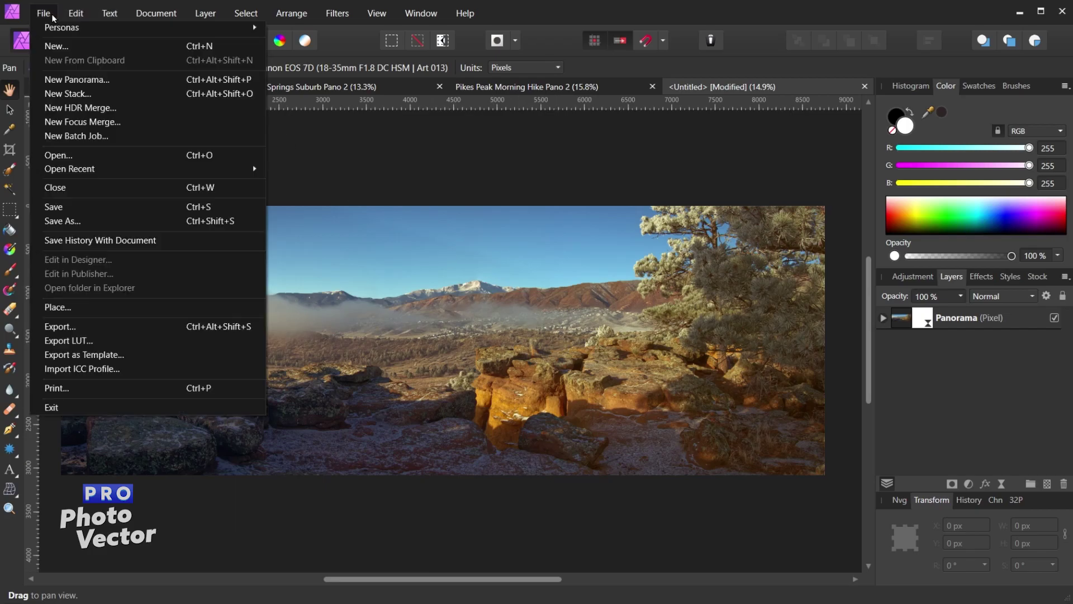
{"action": "left_click", "coordinate": [139, 325]}
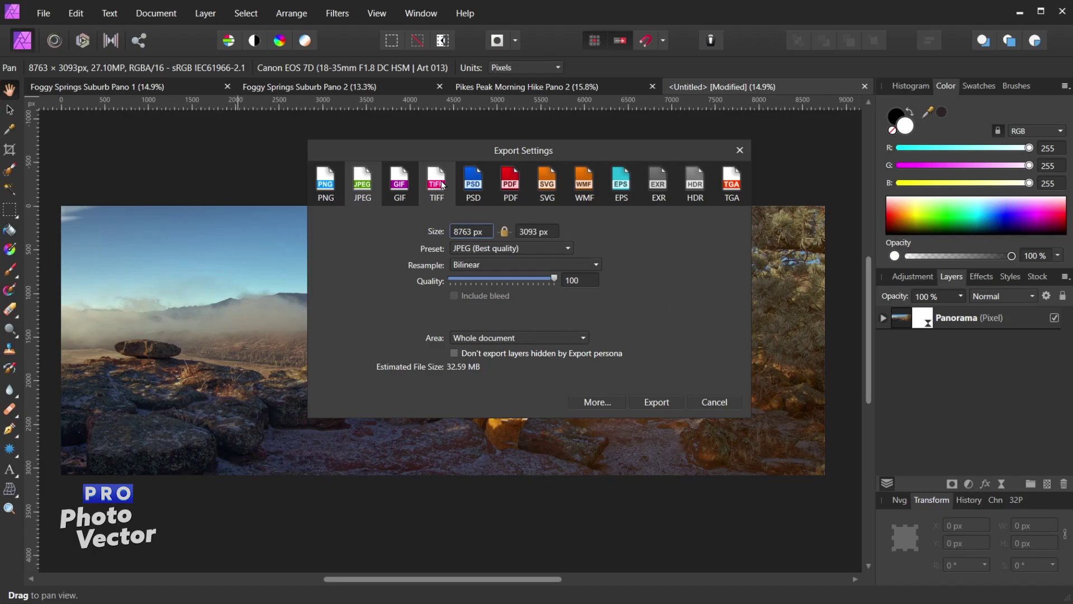
{"action": "left_click_drag", "start_coordinate": [397, 150], "coordinate": [575, 78]}
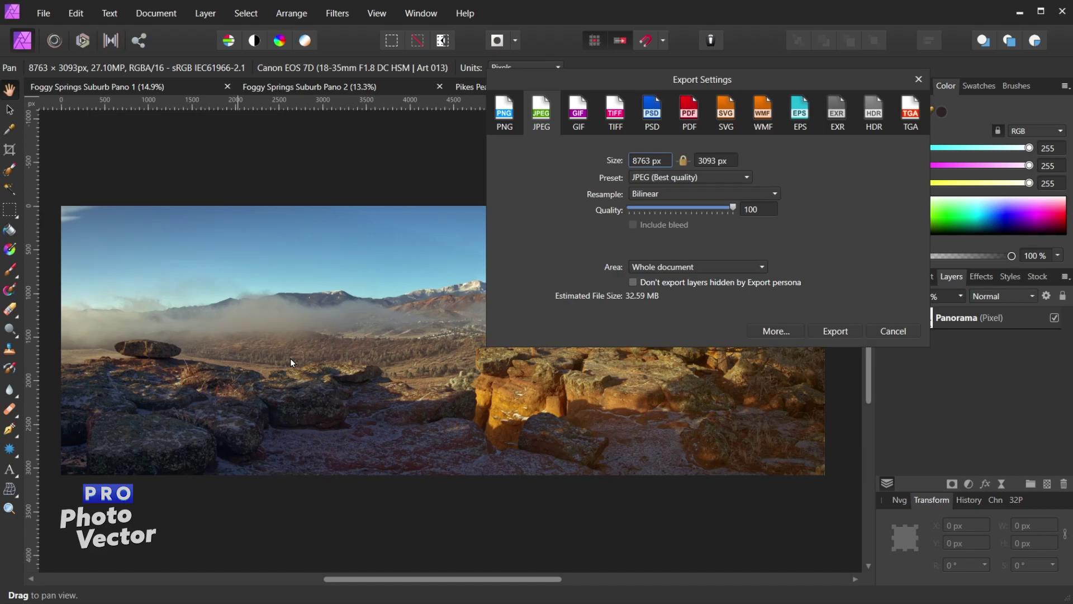
{"action": "left_click", "coordinate": [837, 331]}
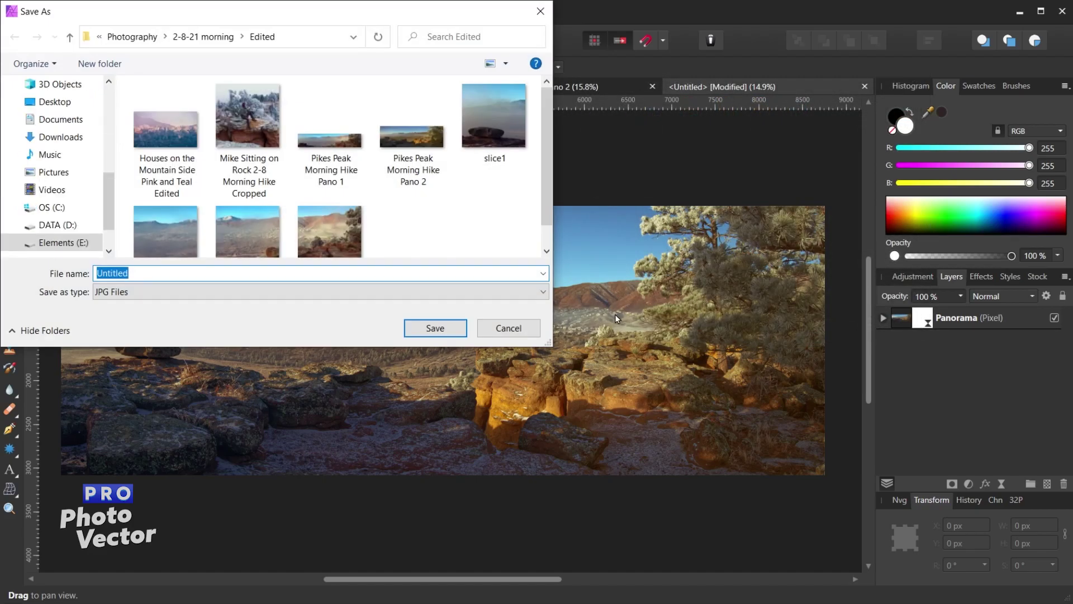
{"action": "type", "text": "Pikes Peak Panorama 3"}
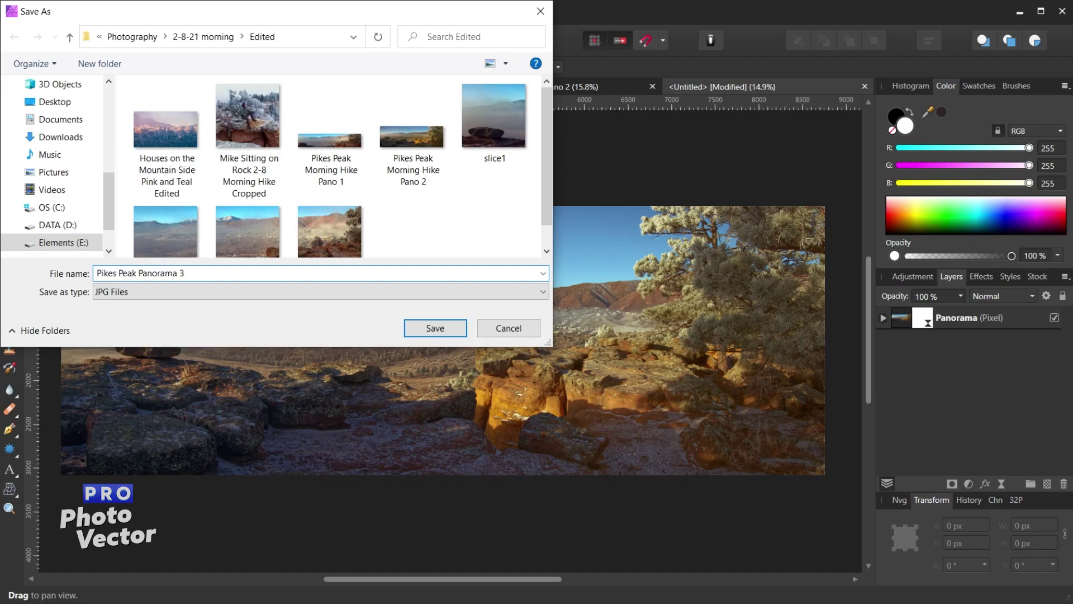
{"action": "key", "text": "Return"}
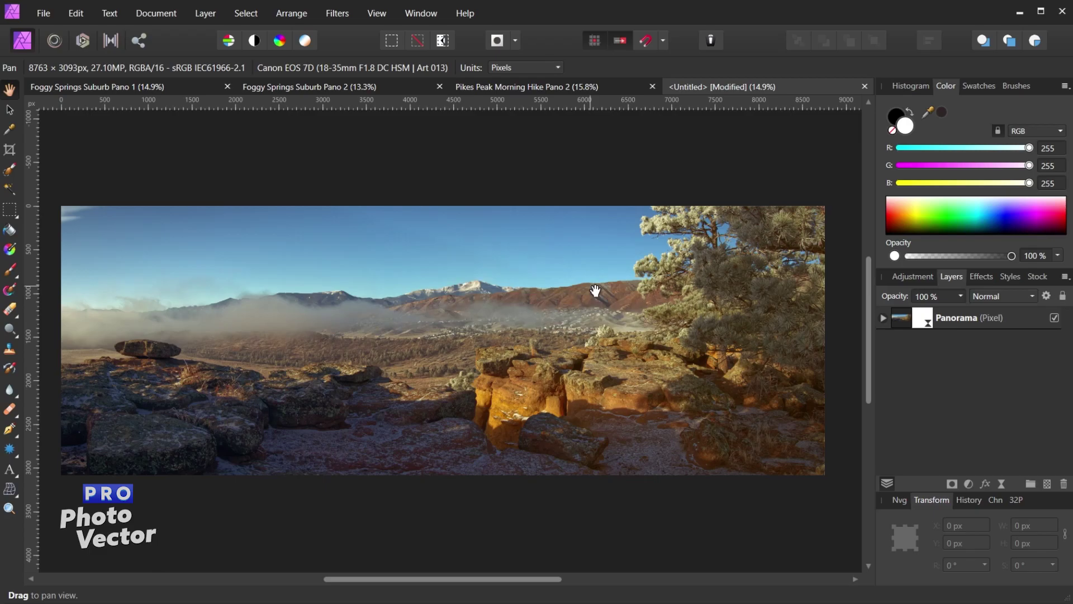
{"action": "left_click", "coordinate": [44, 12]}
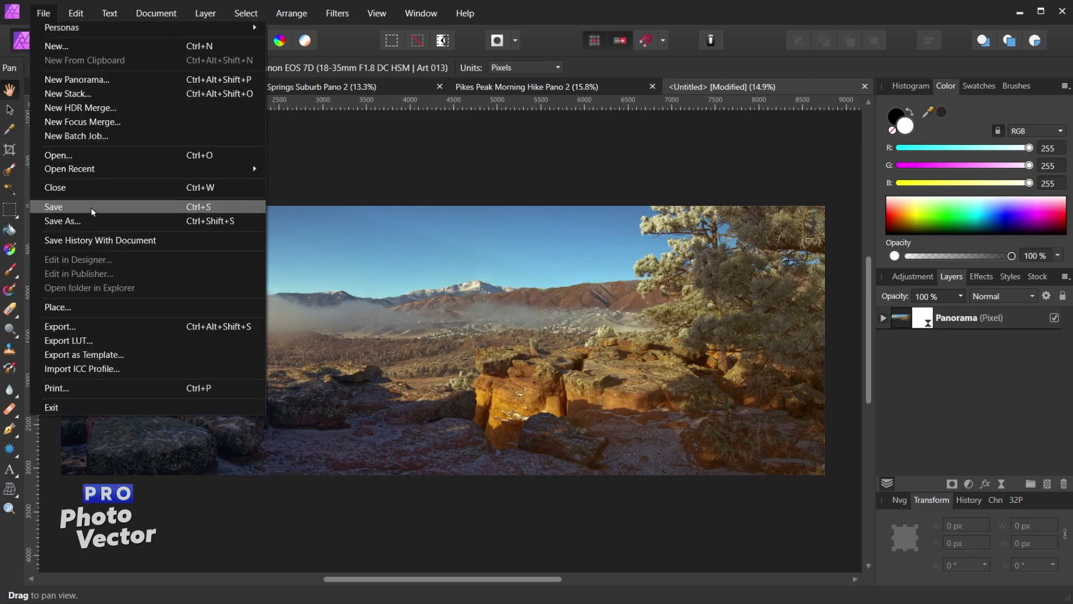
{"action": "left_click", "coordinate": [433, 323]}
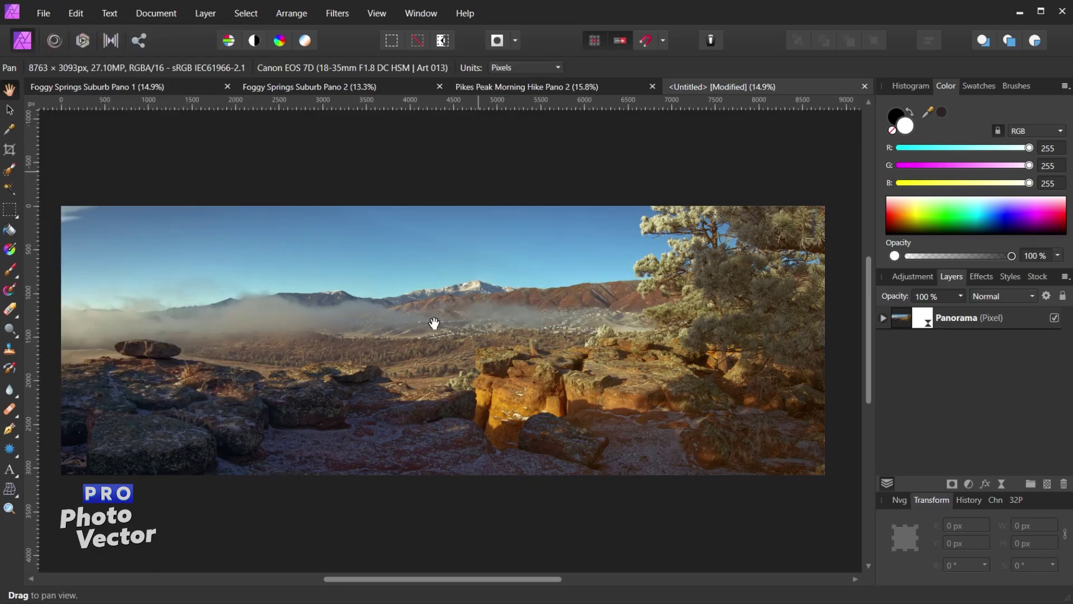